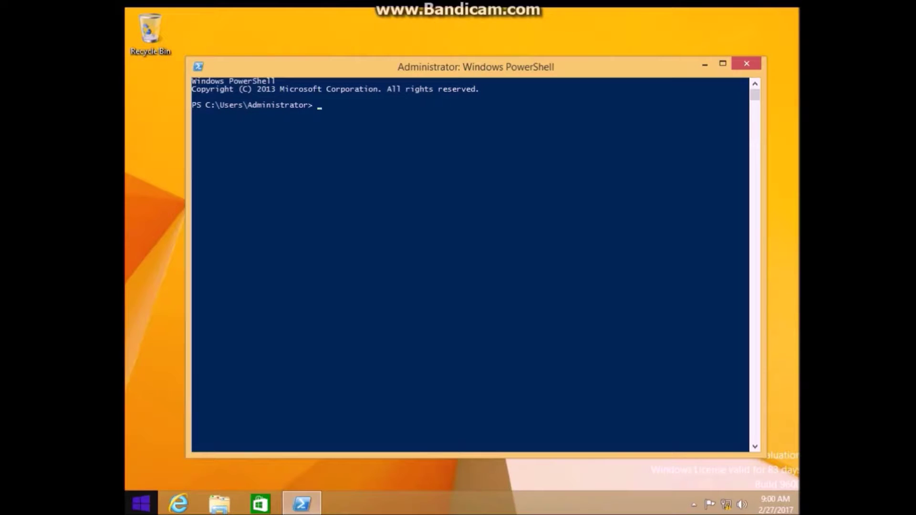
Step: Look at the Start screen's signed-in account options, then dismiss them
left_click(139, 503)
left_click(620, 61)
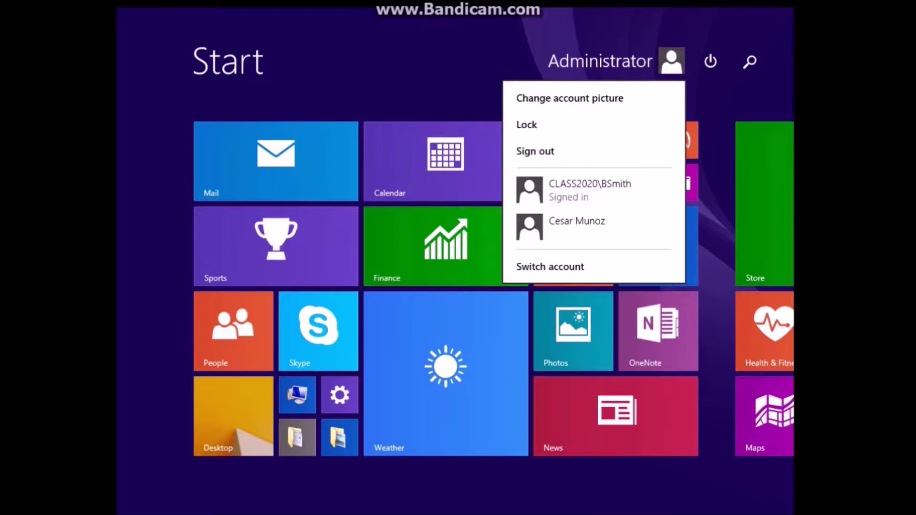
key("Escape")
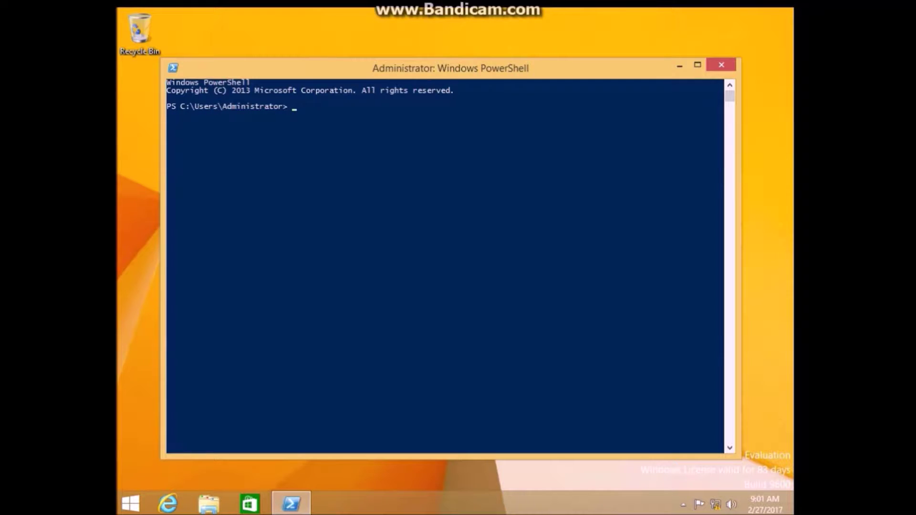
Step: Run $a = (get-item wsman:localhost\client\trustedhosts).value, answering Y to start WinRM
key("alt+Tab")
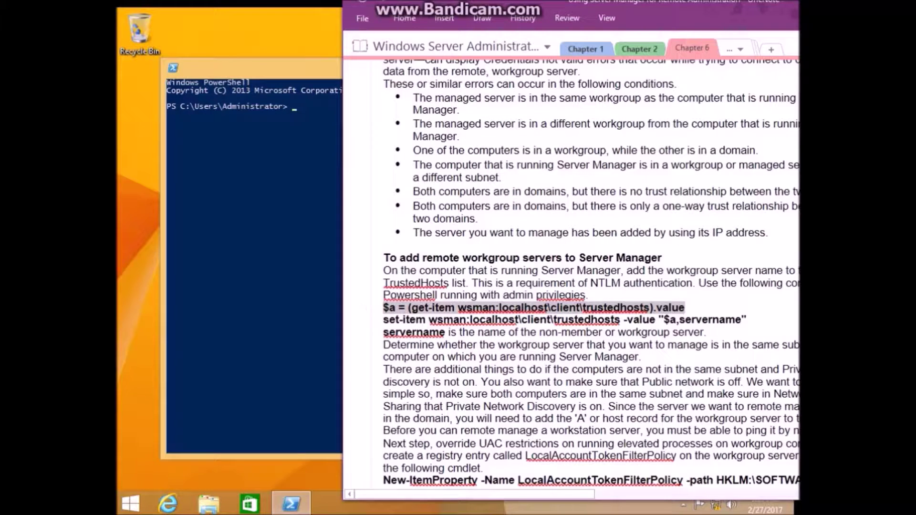
key("alt+Tab")
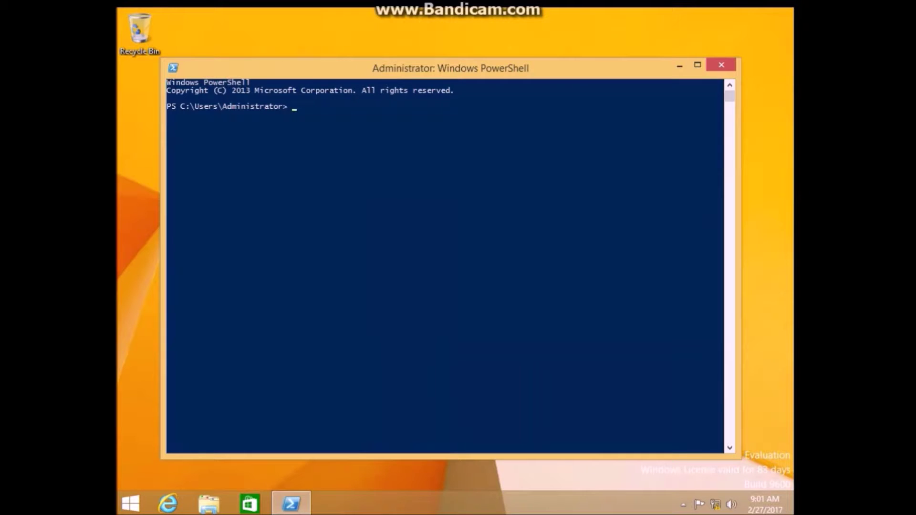
type("$a =")
right_click(560, 109)
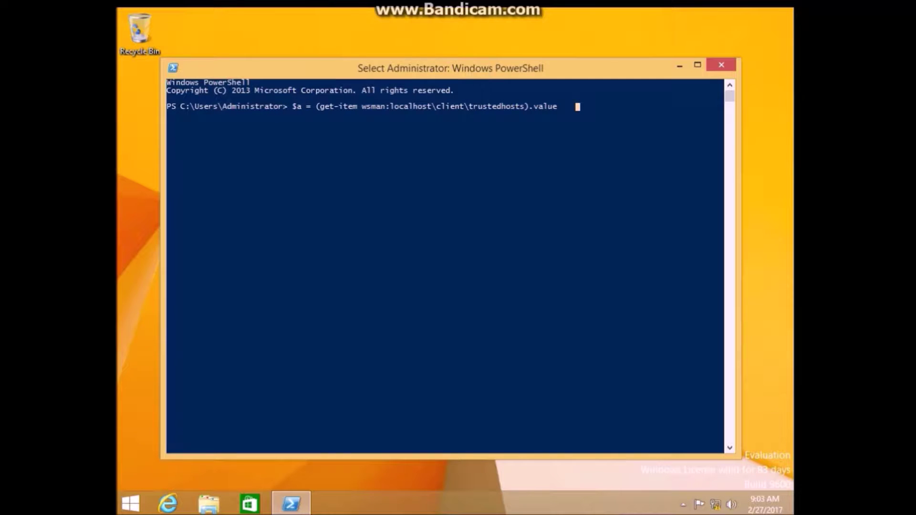
key("Escape")
left_click(573, 107)
key("Escape")
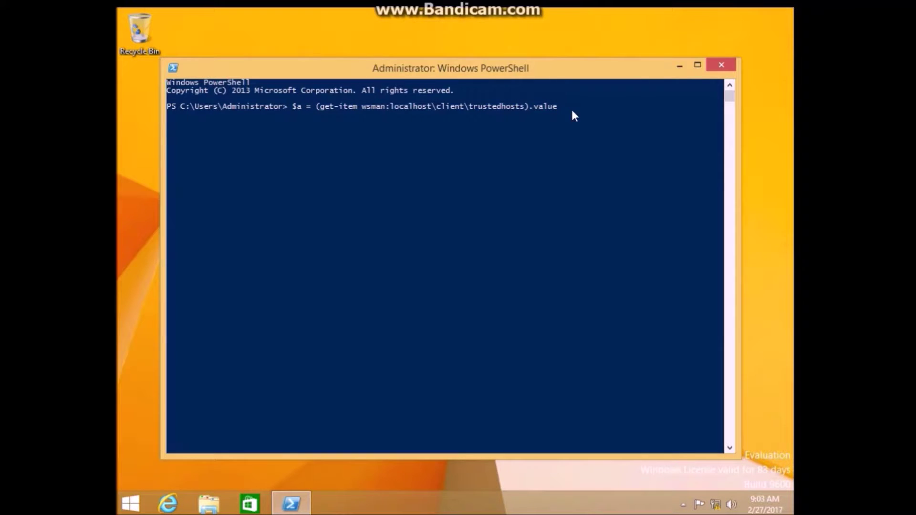
key("Return")
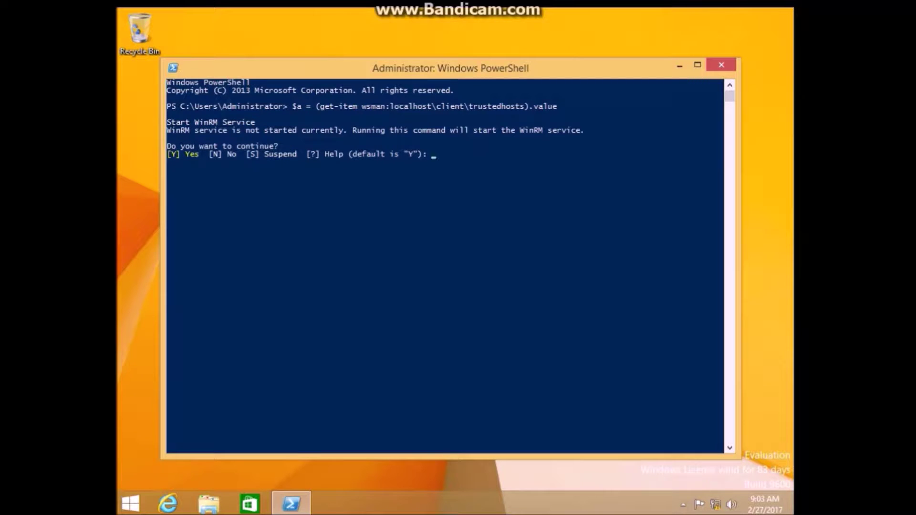
type("Y")
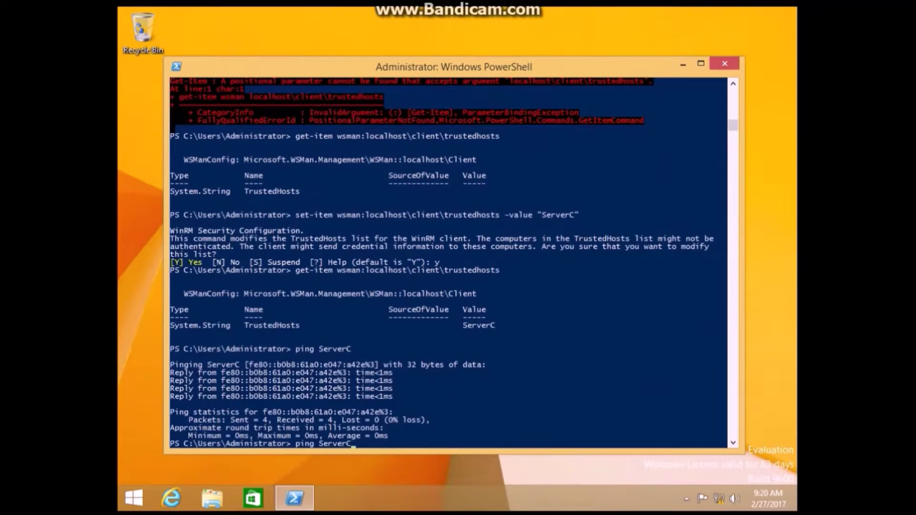
Step: Run set-item wsman:localhost\client\trustedhosts -value "ServerC" and confirm the change with y
key("Up")
key("Up")
key("Down")
key("Up")
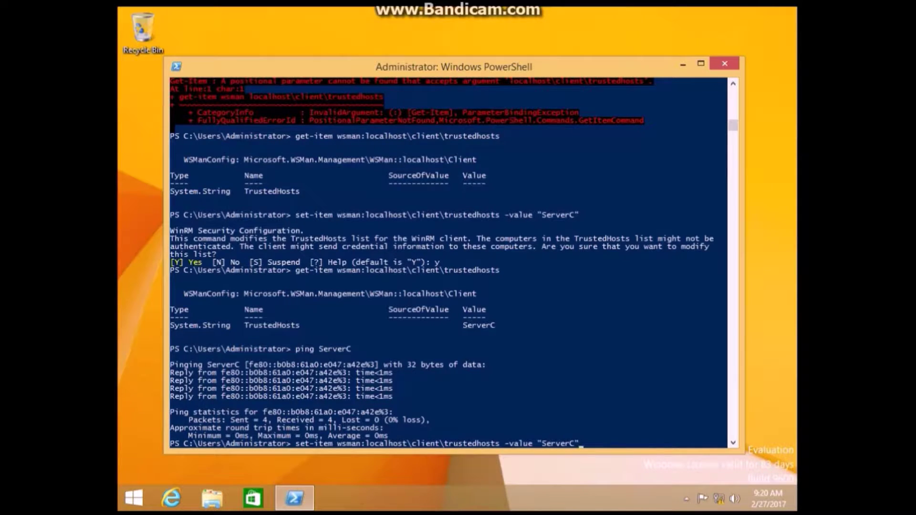
key("Return")
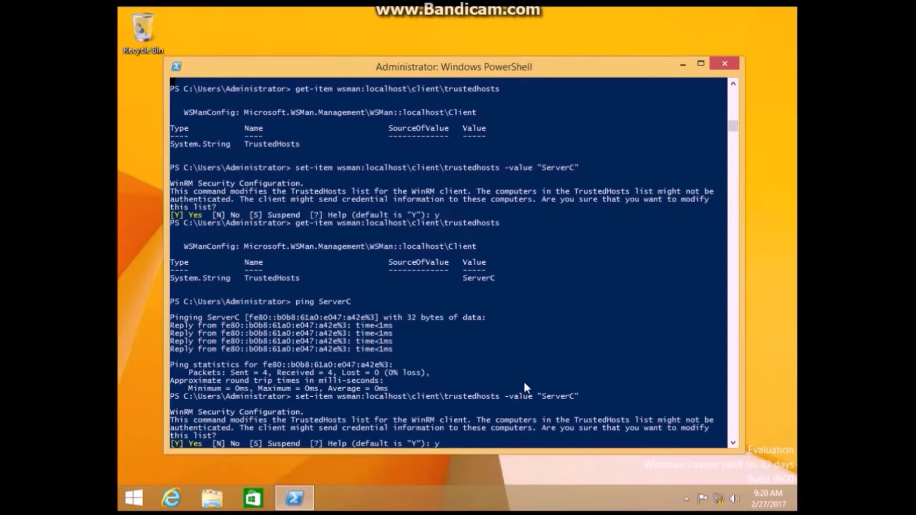
type("y")
key("Return")
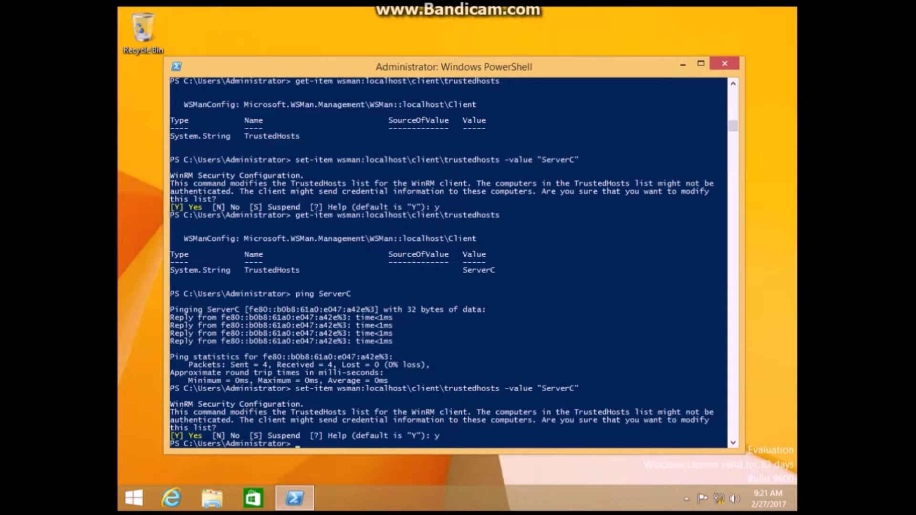
Step: Ping ServerC and get replies with 0% packet loss
type("ping ServerC")
key("Return")
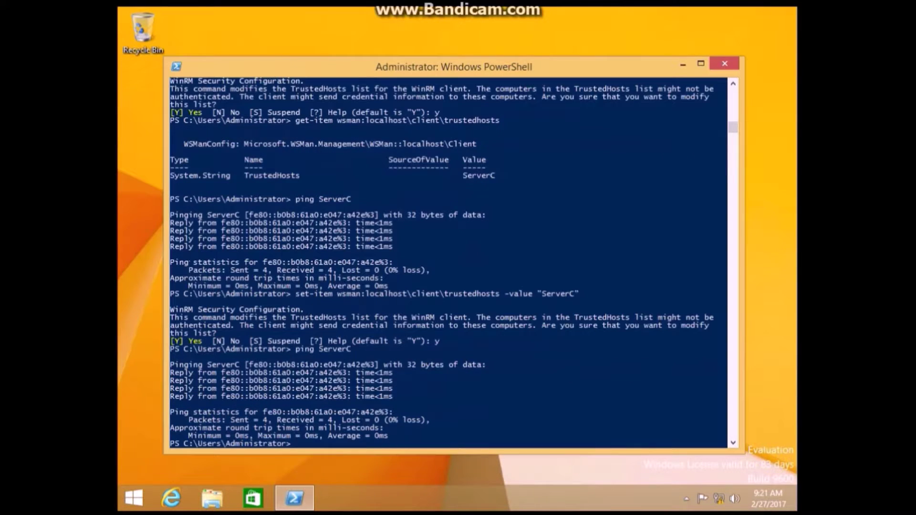
mouse_move(796, 7)
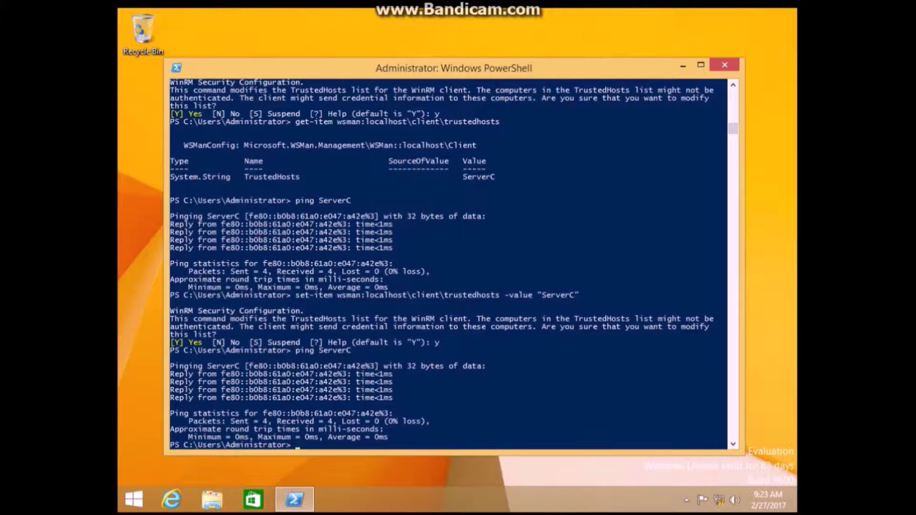
Step: Re-run the get-item TrustedHosts command to verify it lists ServerC
key("Up")
key("Up")
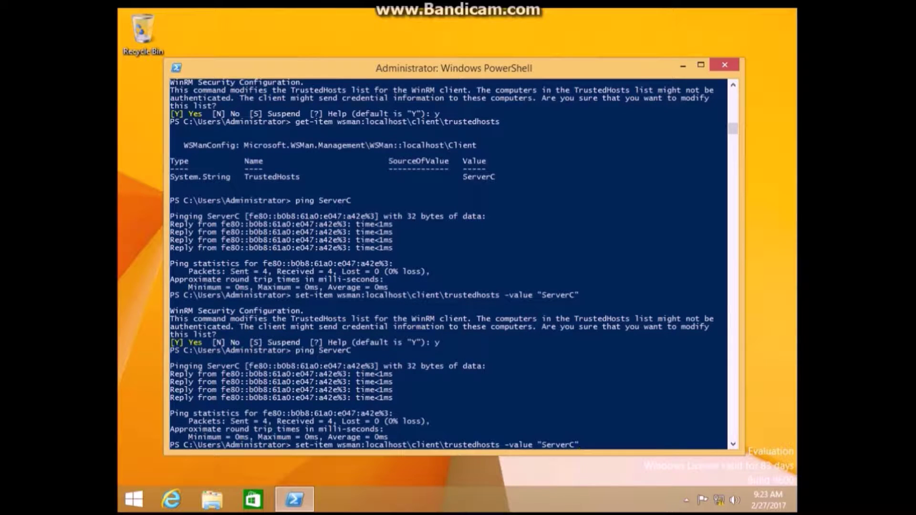
key("Up")
key("Up")
key("Return")
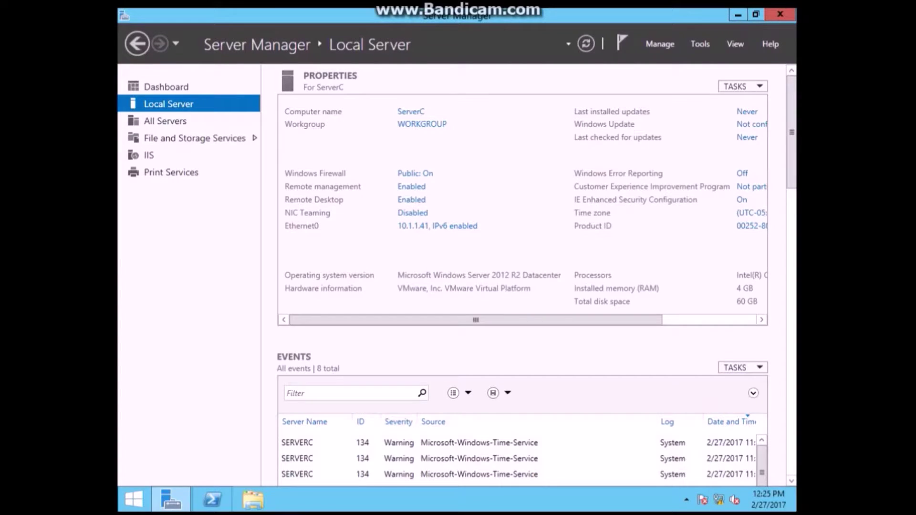
Step: On ServerC, run New-ItemProperty LocalAccountTokenFilterPolicy as DWord value 1; it fails with a positional-parameter error
left_click(213, 500)
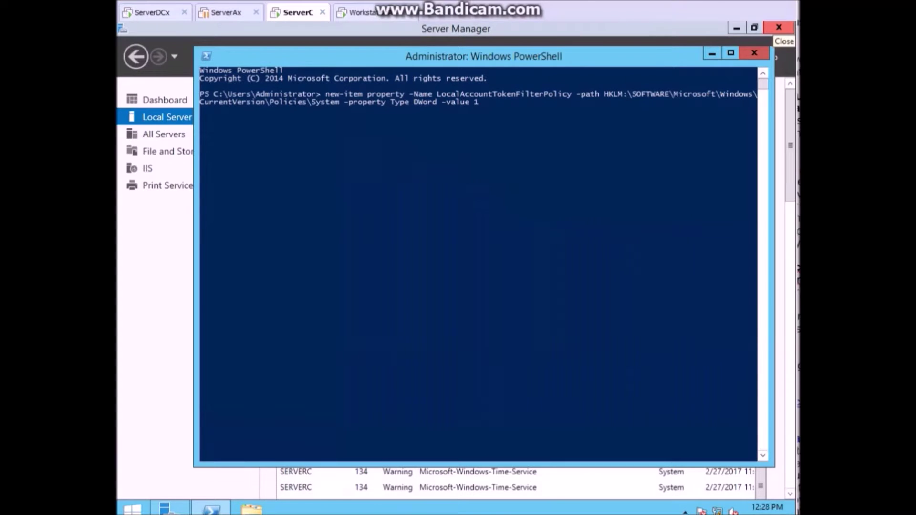
key("Return")
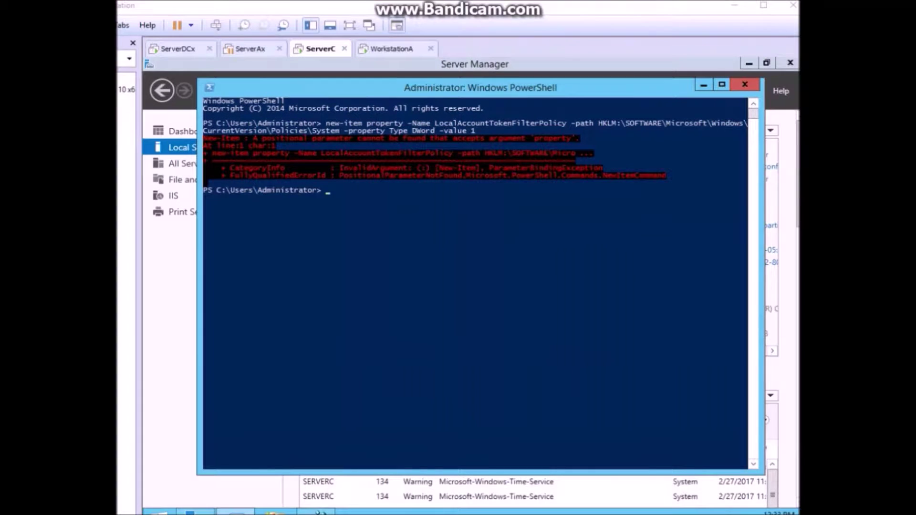
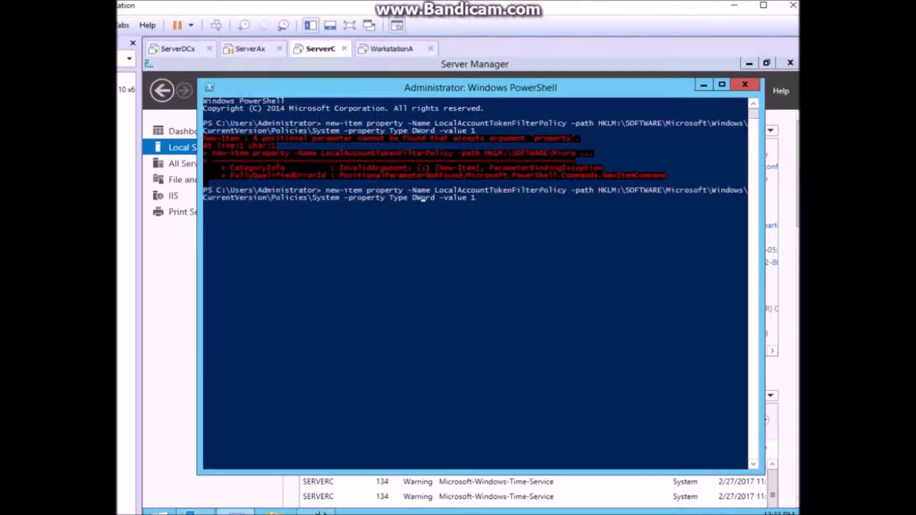
Step: Fix the New-ItemProperty syntax so LocalAccountTokenFilterPolicy is created as DWord 1, then return to Registry Editor
key("BackSpace")
key("Return")
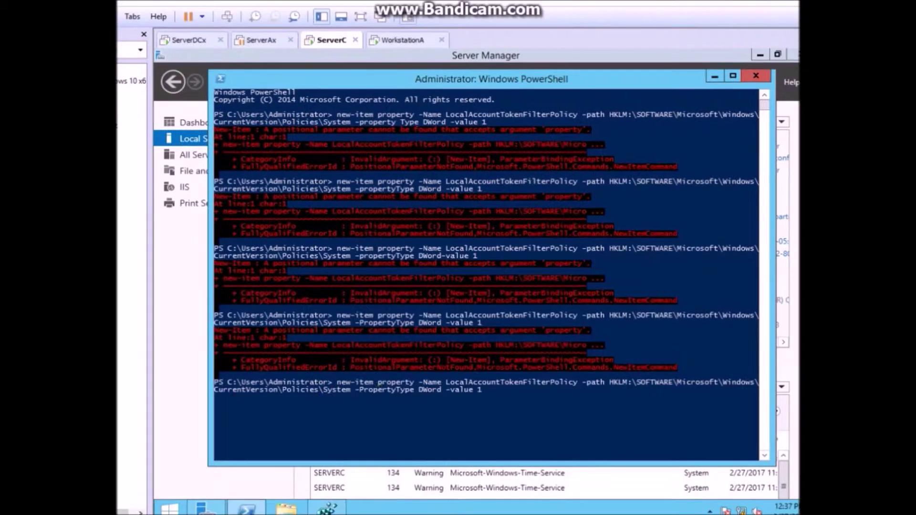
key("BackSpace")
key("Return")
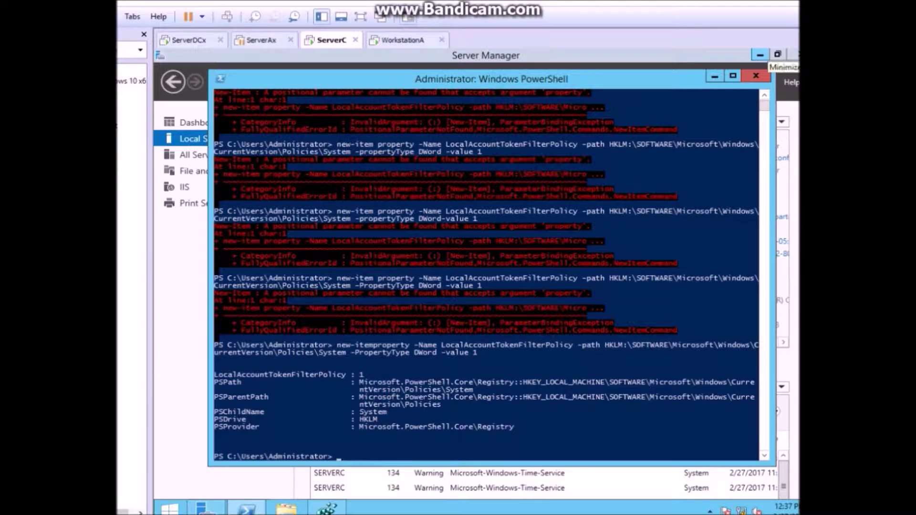
left_click(328, 507)
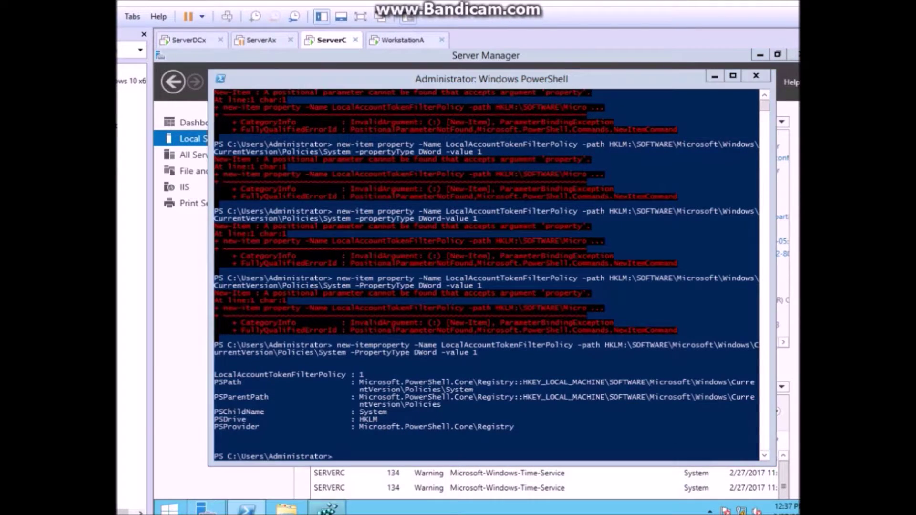
left_click(248, 206)
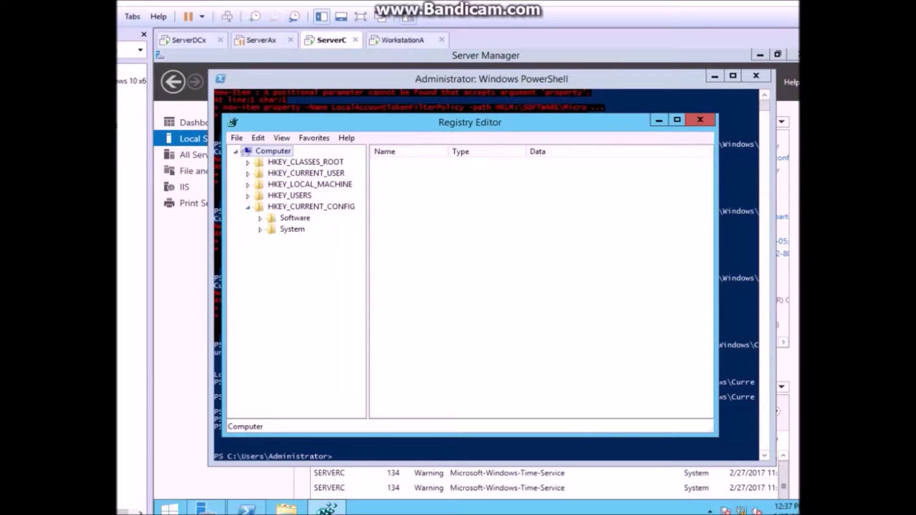
Step: Check LocalAccountTokenFilterPolicy reads 1 under policies\system, then close Registry Editor and PowerShell
left_click(260, 229)
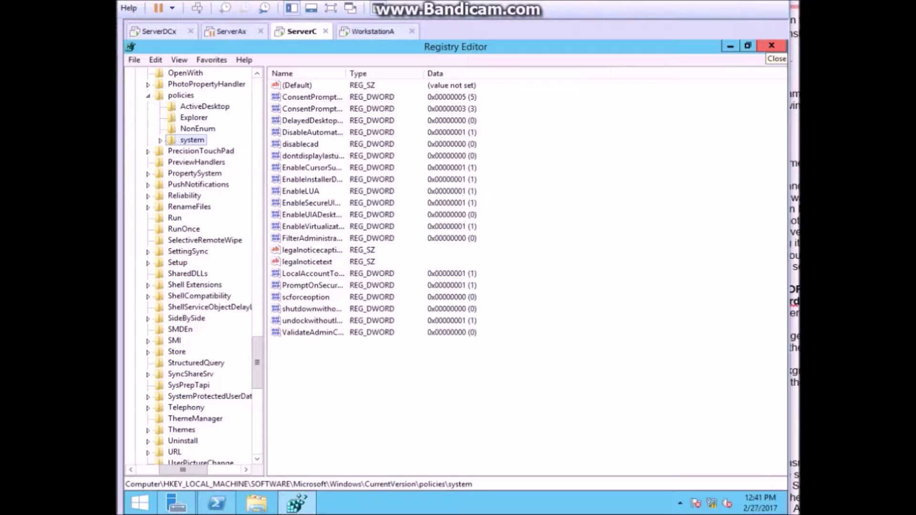
left_click(772, 46)
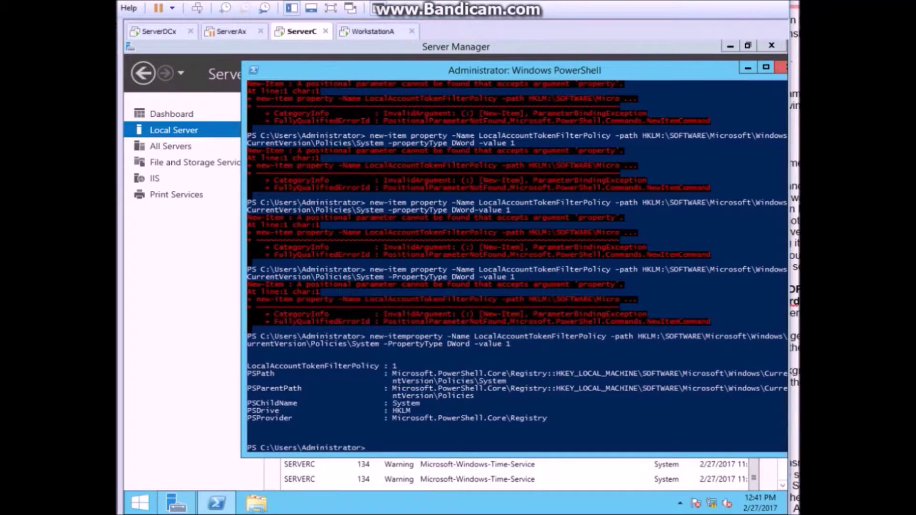
left_click(773, 46)
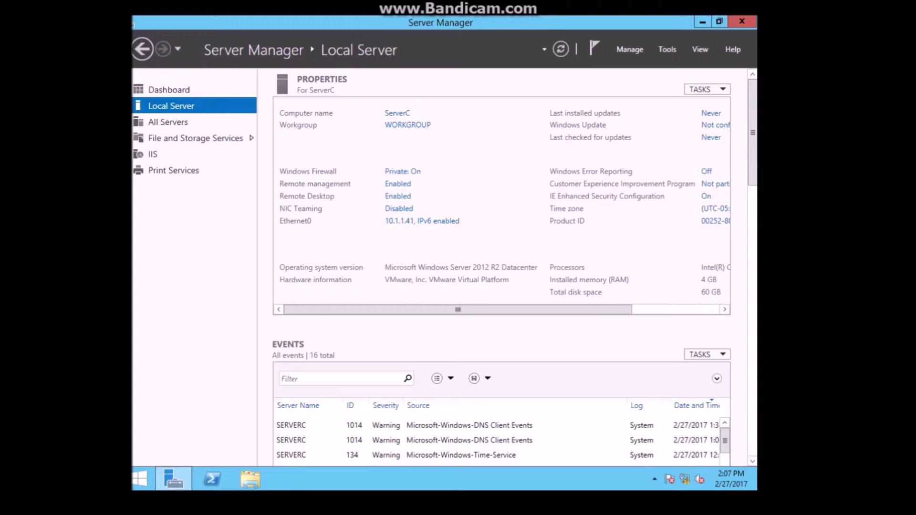
Step: Turn on network discovery in the advanced sharing settings and save the change
right_click(685, 479)
left_click(654, 470)
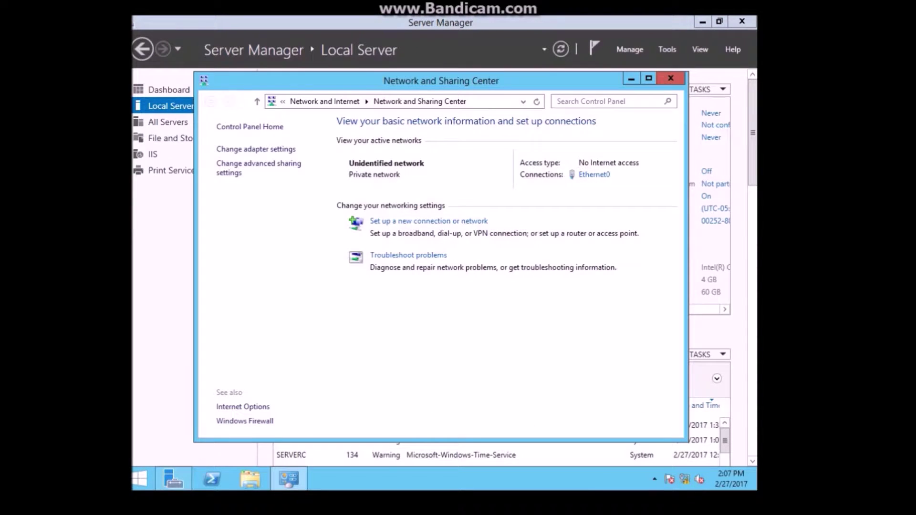
left_click(259, 164)
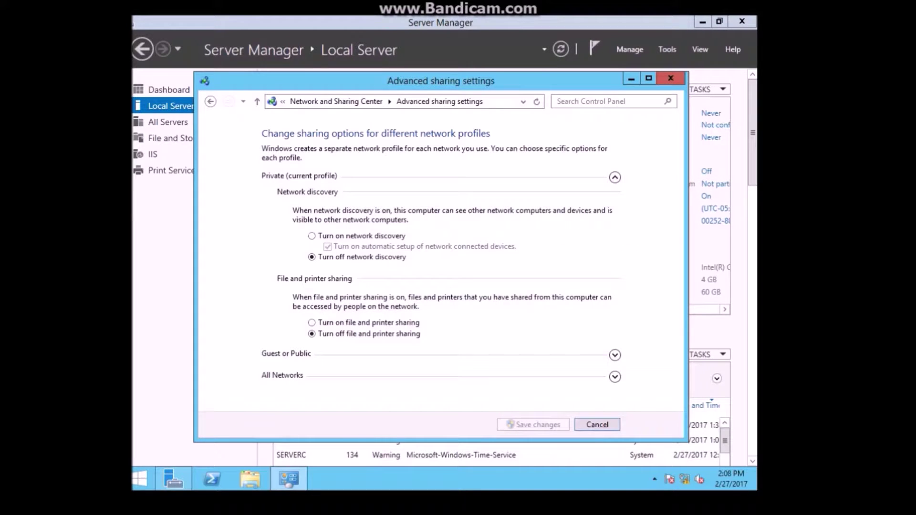
left_click(312, 236)
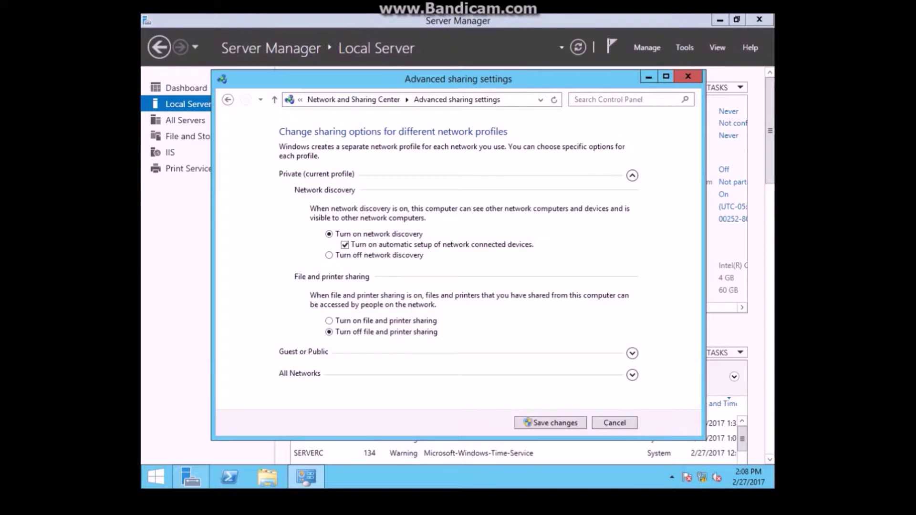
key("alt+Left")
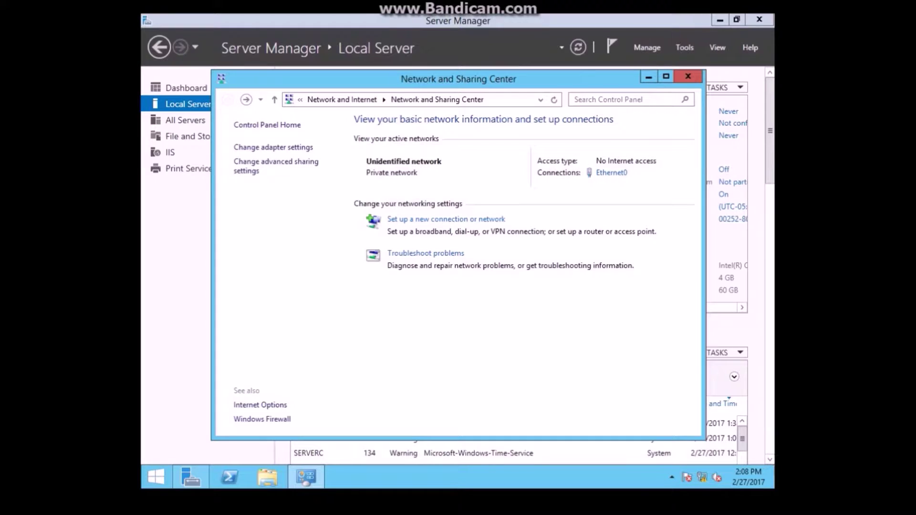
left_click(276, 162)
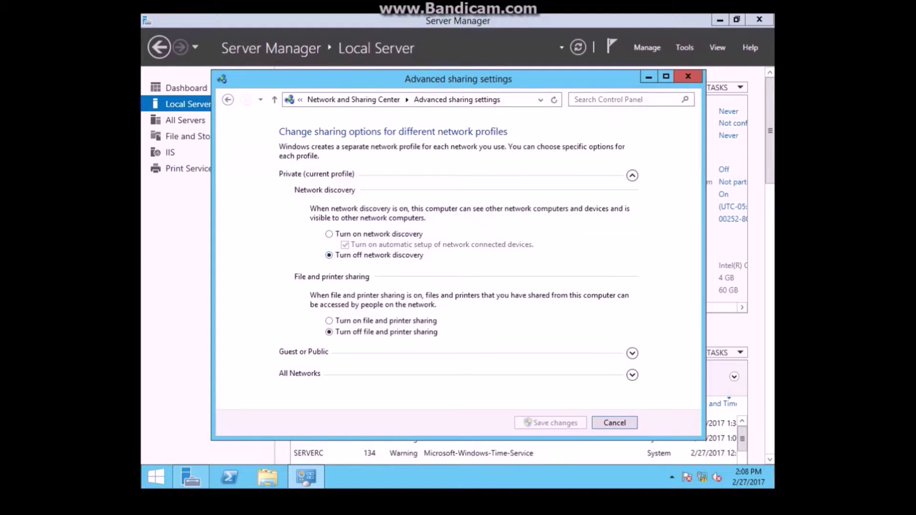
left_click(330, 234)
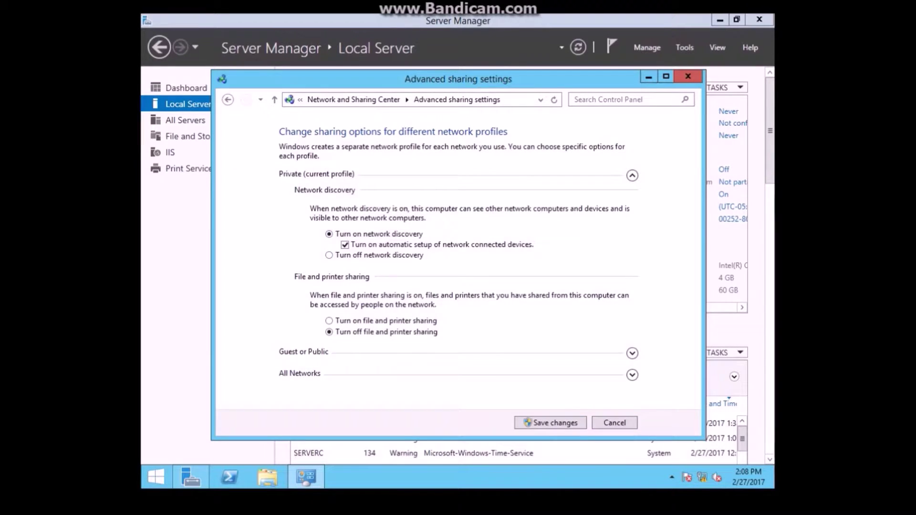
left_click(550, 423)
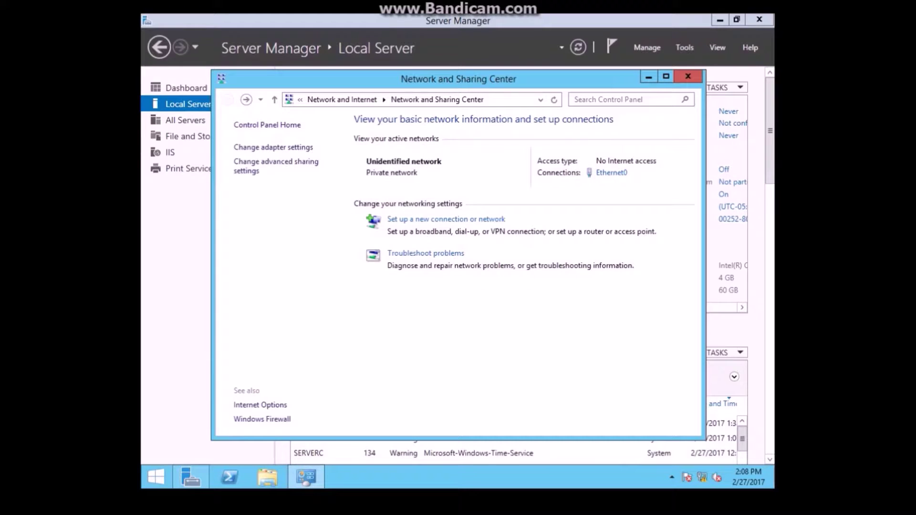
Step: Enter the account password to sign back in
left_click(276, 162)
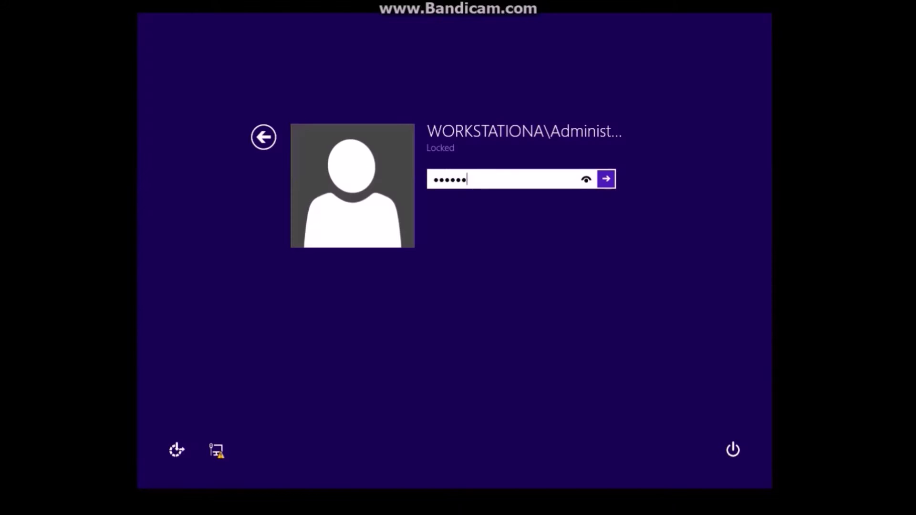
type("*****")
key("Return")
key("Return")
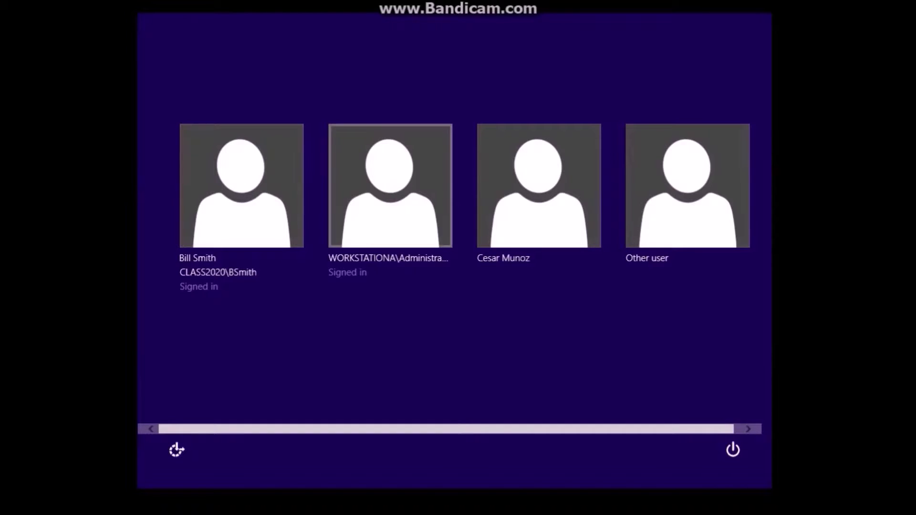
Step: Sign in as another user, class2020\Administrator, with its password
left_click(688, 186)
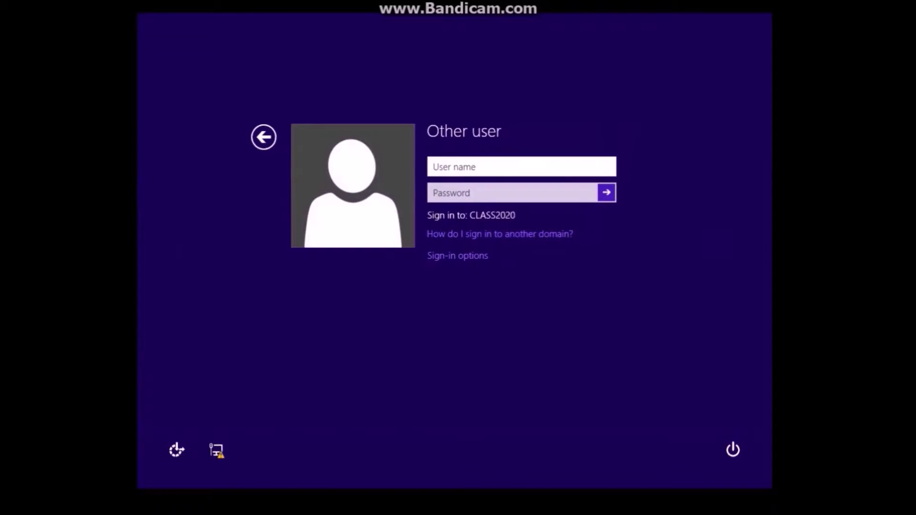
type("class2020\\Admini")
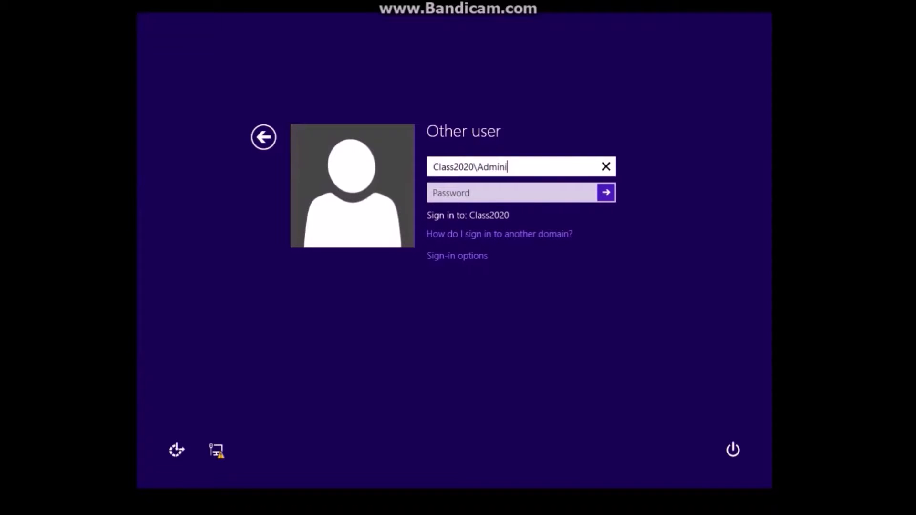
type("strator")
key("Tab")
type("********")
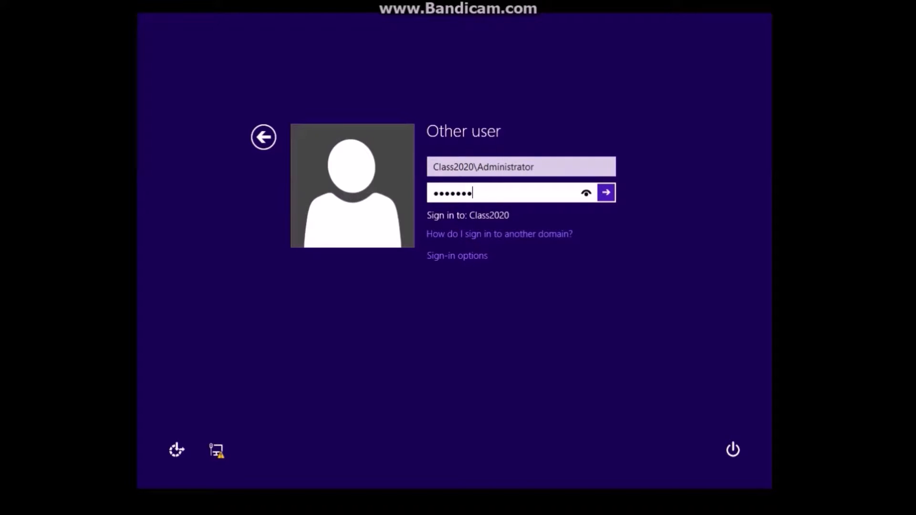
type("**")
key("Return")
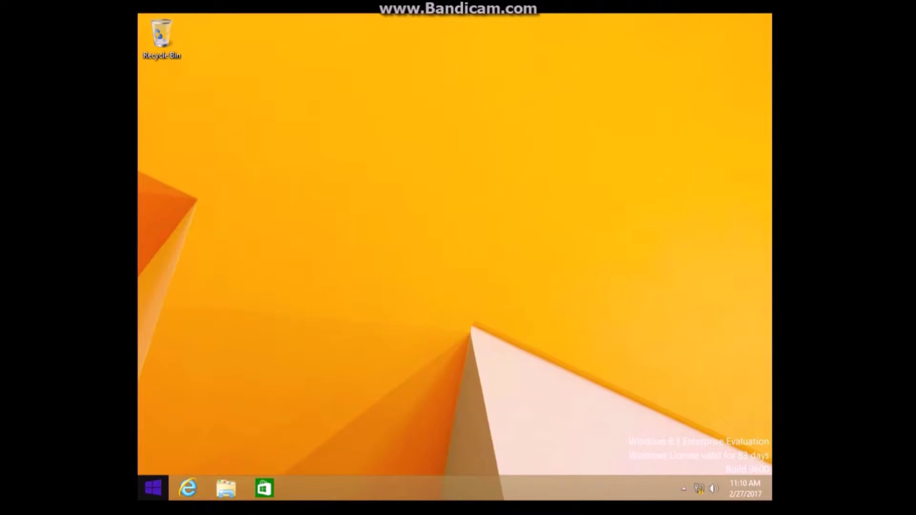
Step: Search 'server' from Start to launch Server Manager
left_click(153, 487)
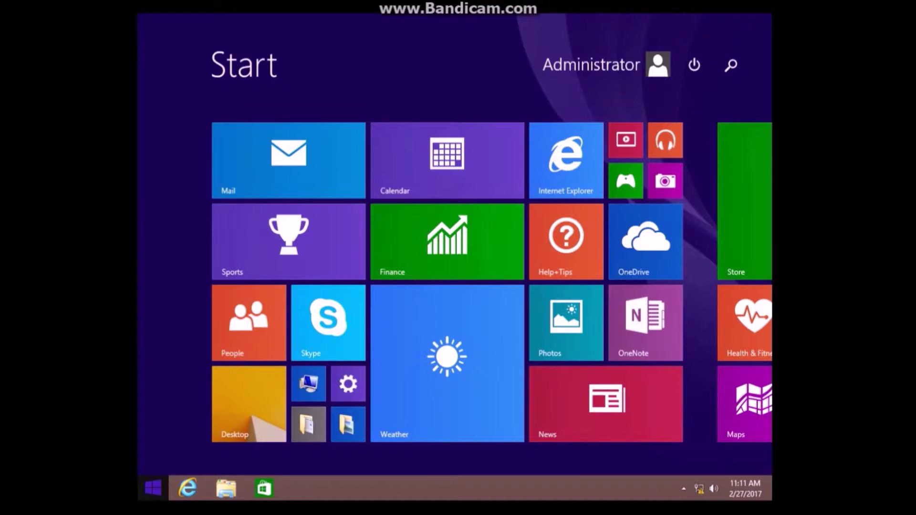
type("server Manager")
key("Return")
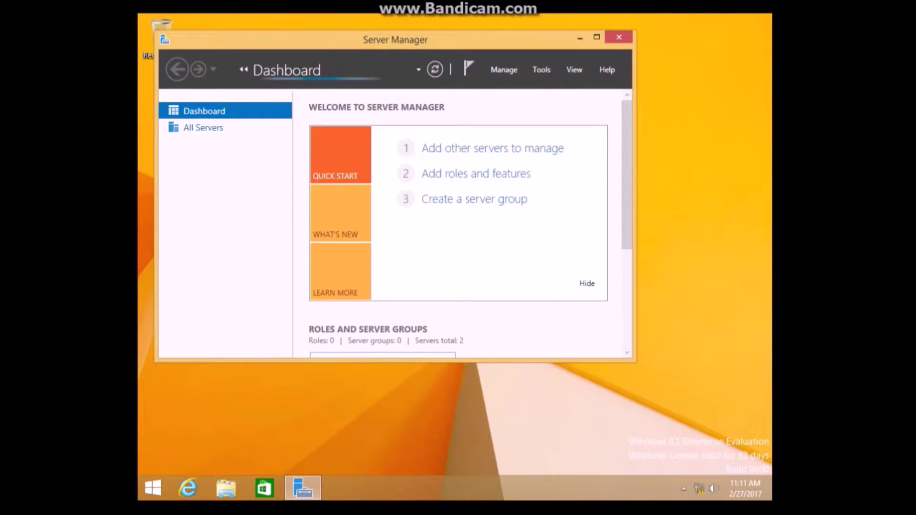
Step: Find ServerC by DNS search in Add Servers and add it, making 3 servers total
right_click(192, 129)
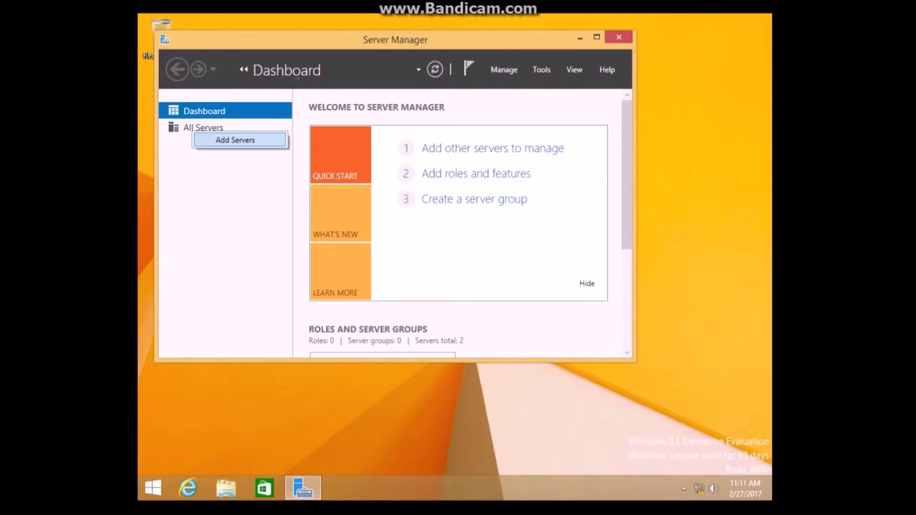
left_click(235, 139)
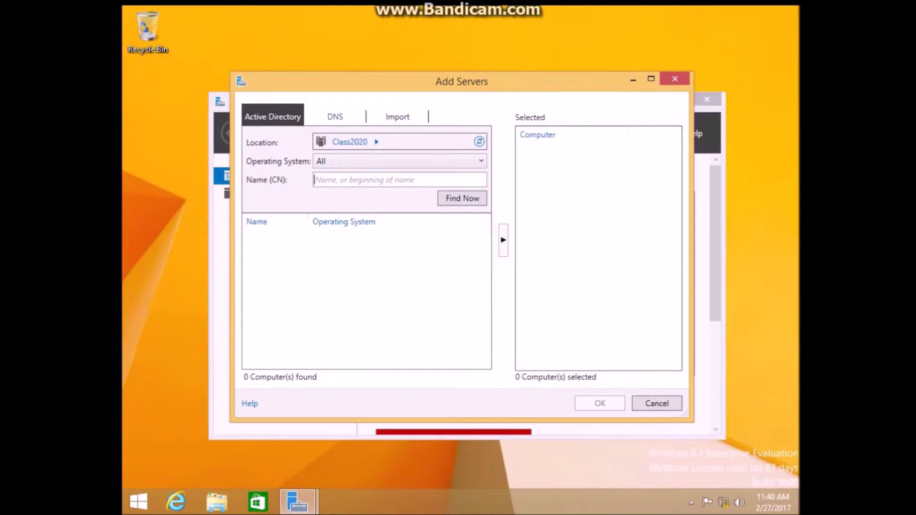
key("ctrl+Tab")
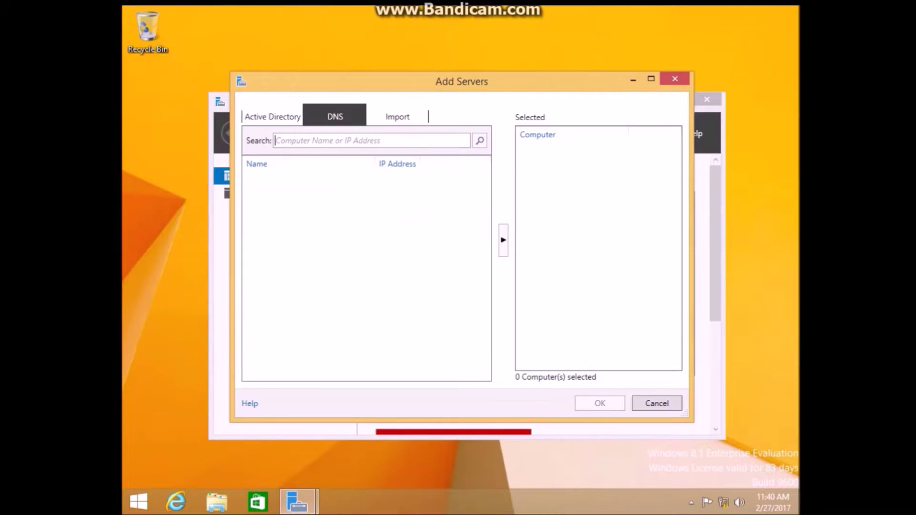
type("Ser")
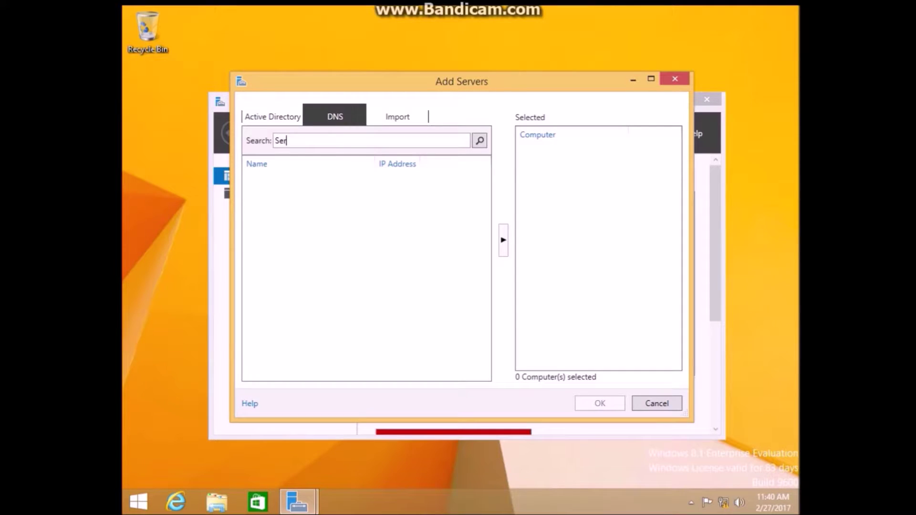
type("verC")
key("Return")
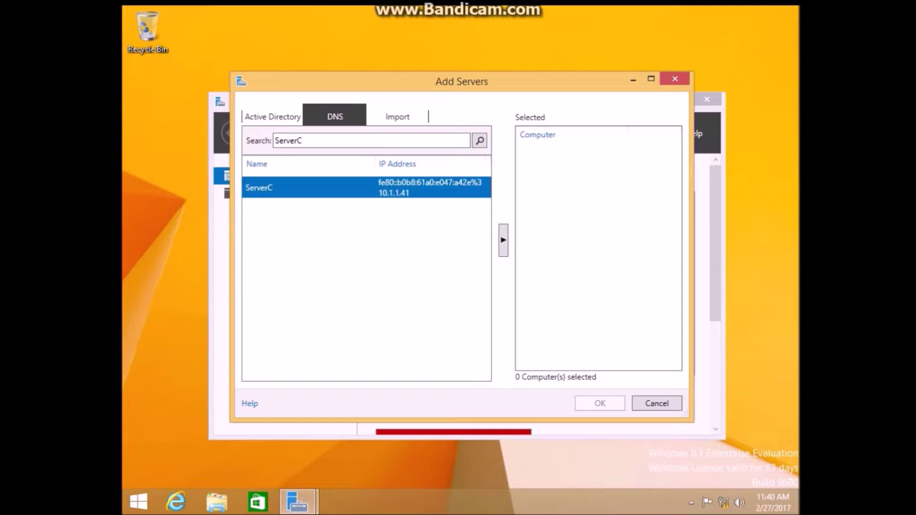
left_click(504, 240)
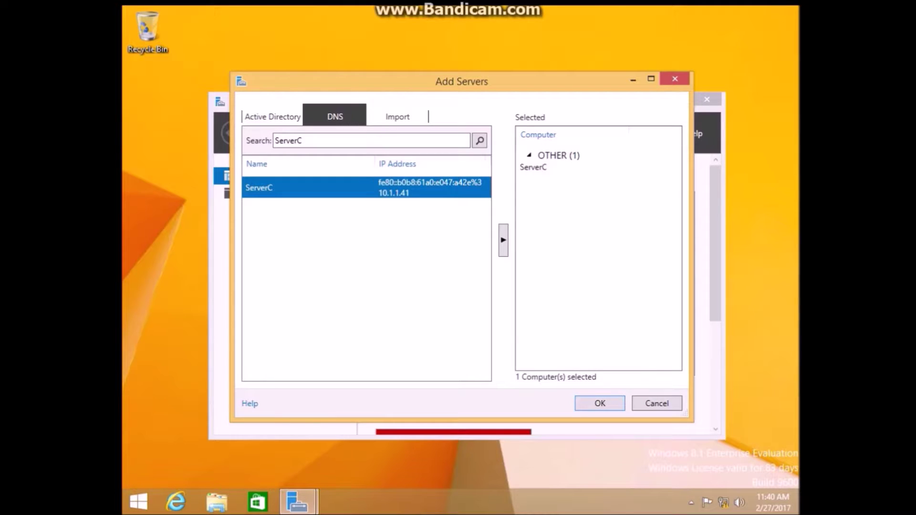
key("Return")
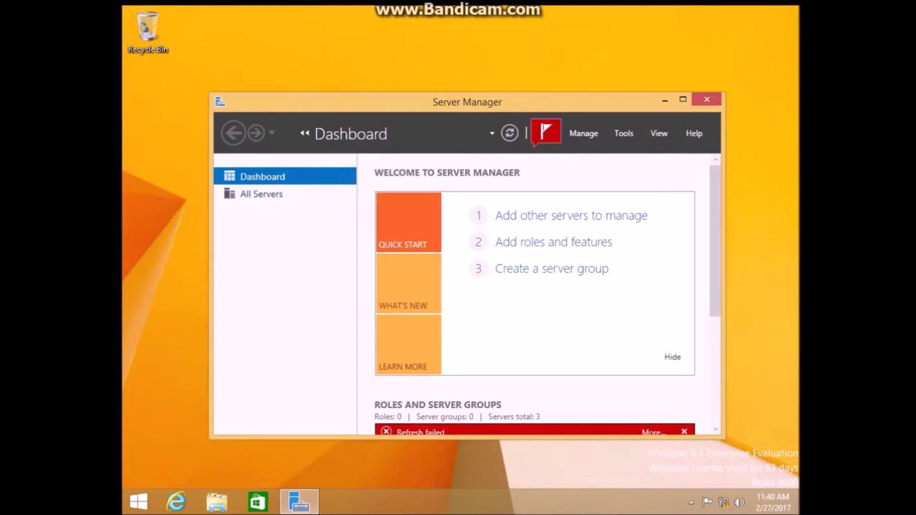
Step: Manage SERVERC as local\Administrator with its password so it shows online
left_click(261, 194)
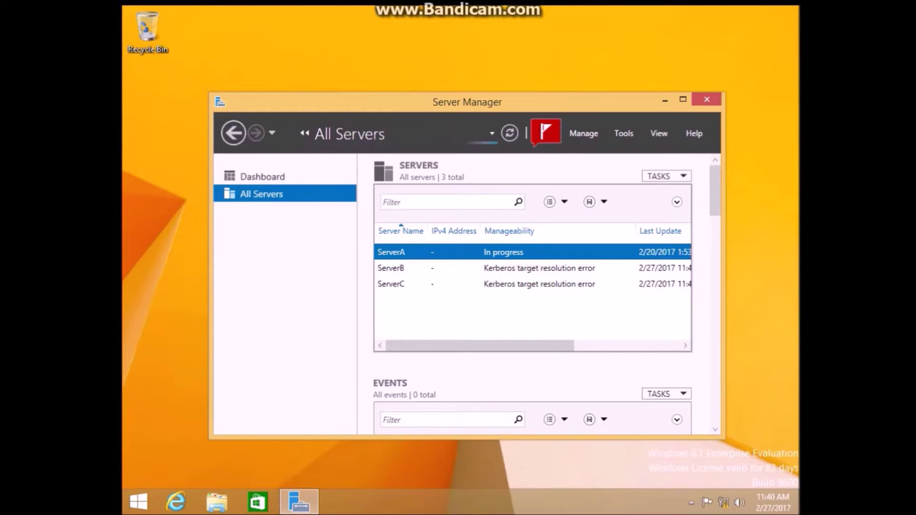
right_click(521, 286)
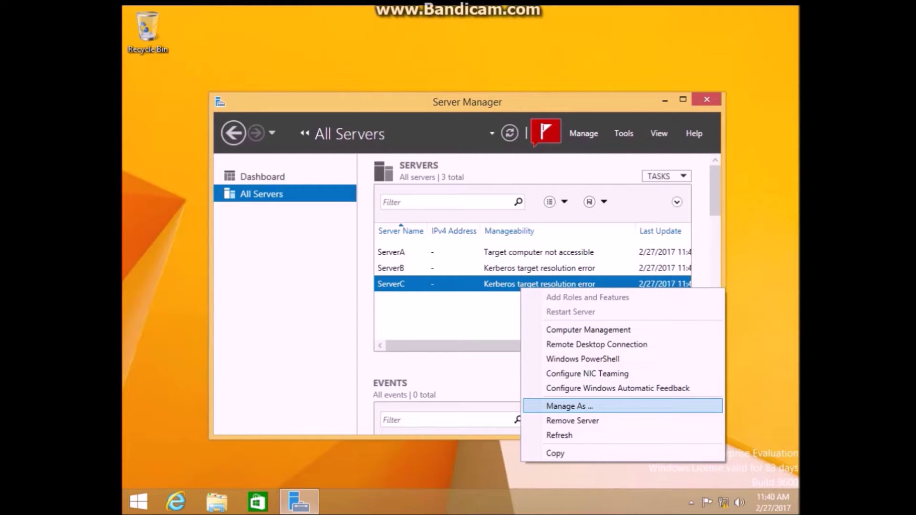
key("Return")
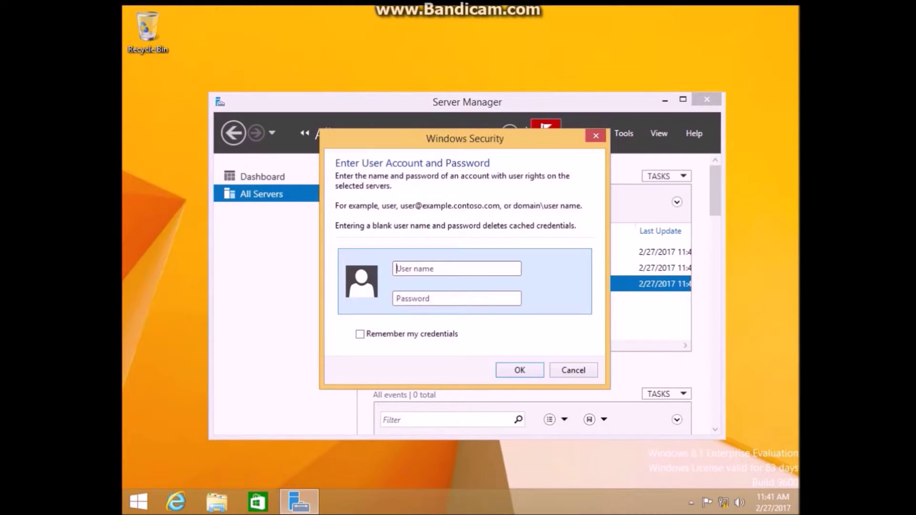
type("local\\")
key("Caps_Lock")
type("D")
key("BackSpace")
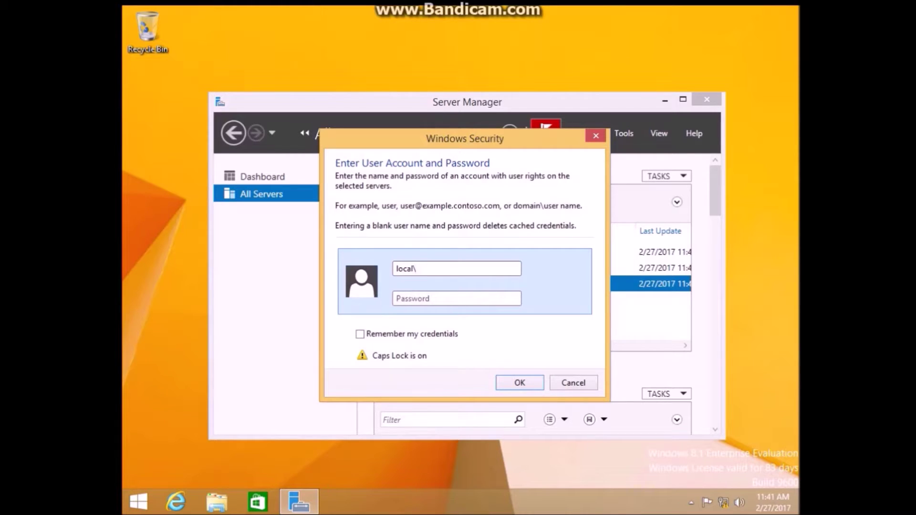
key("Caps_Lock")
type("A")
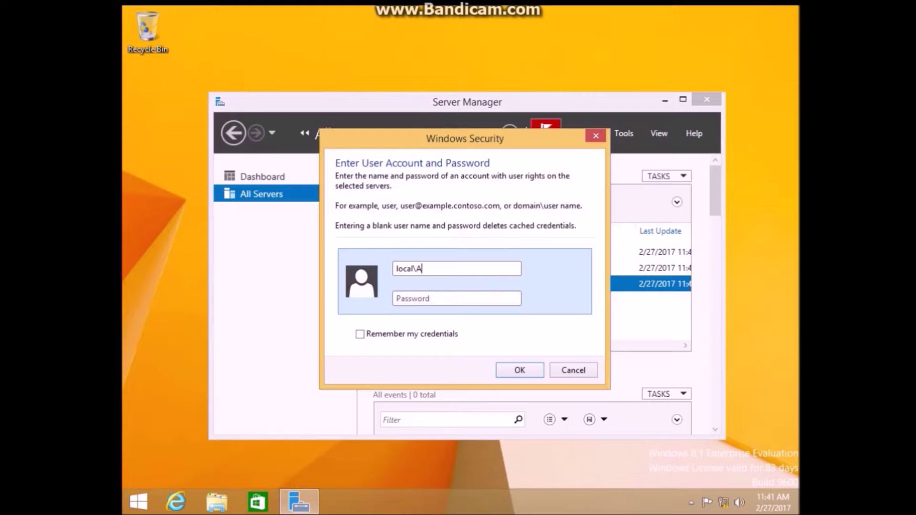
type("dministrator")
key("Tab")
type("•")
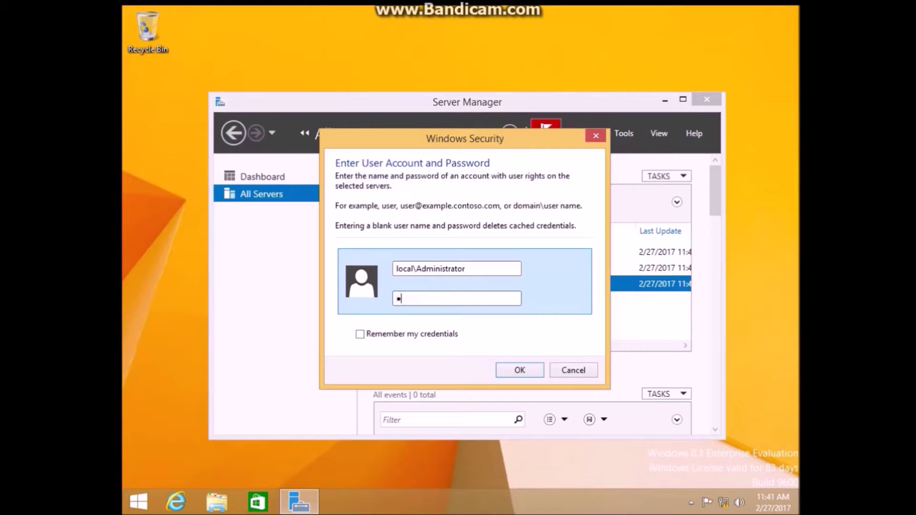
type("•••••••")
key("Return")
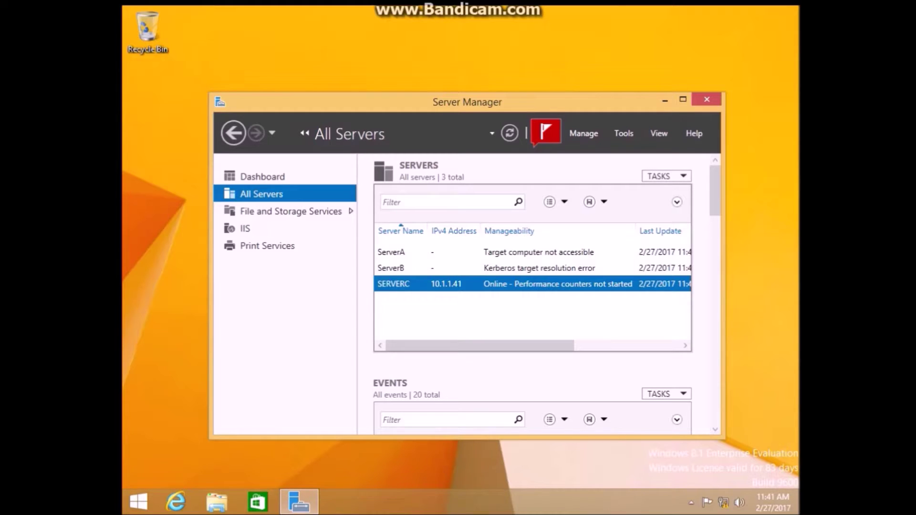
Step: Briefly view the Start screen and account menu, then return to the desktop
key("super")
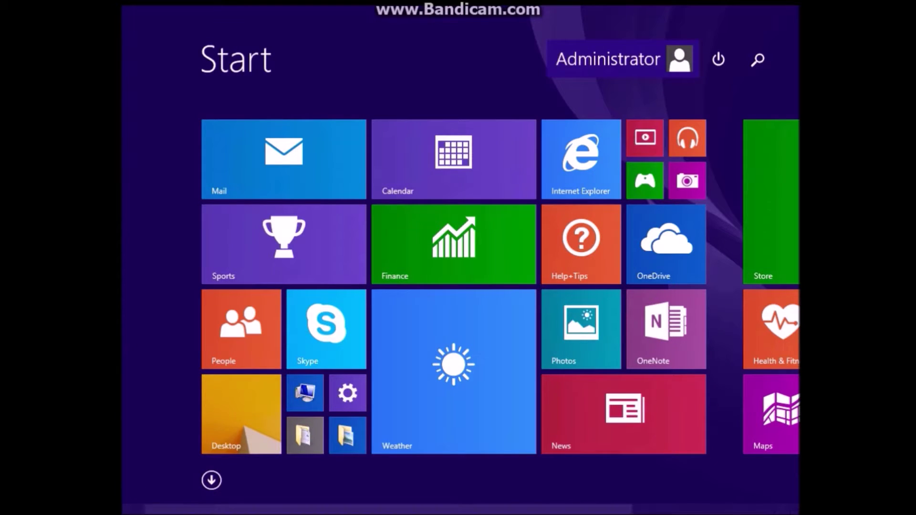
left_click(625, 60)
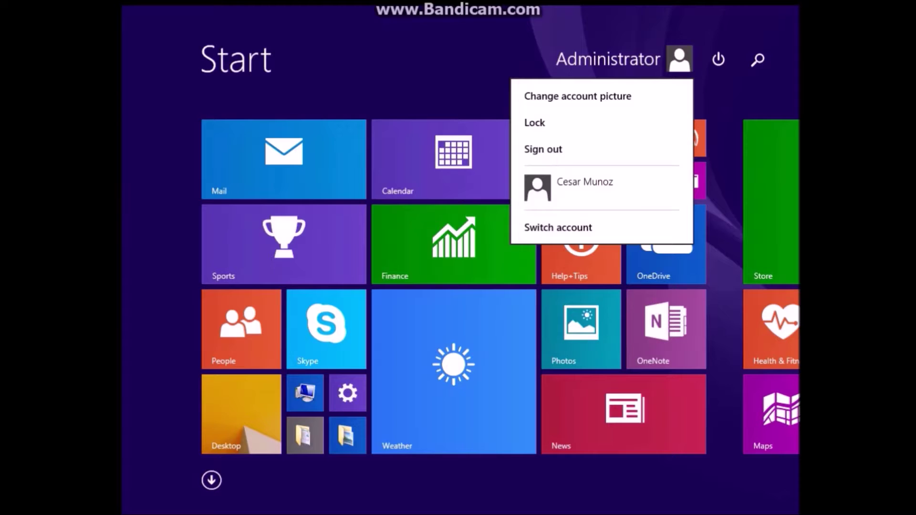
key("super")
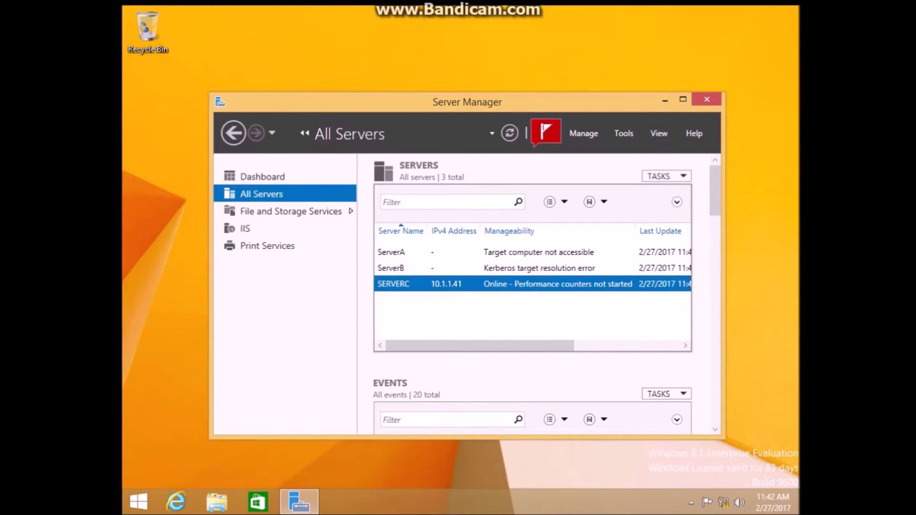
Step: Start Add Roles and Features for SERVERC and try adding Distributed Scan Server under Print and Document Services
right_click(436, 287)
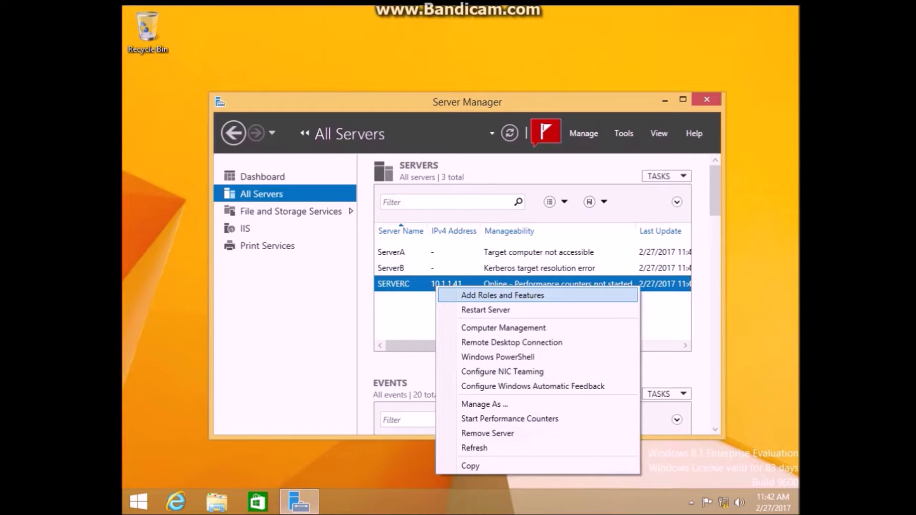
key("Return")
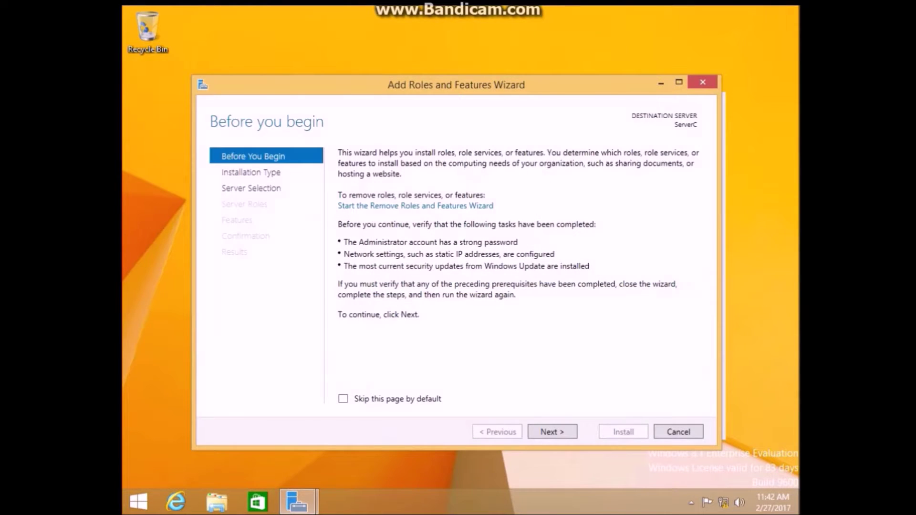
key("alt+Tab")
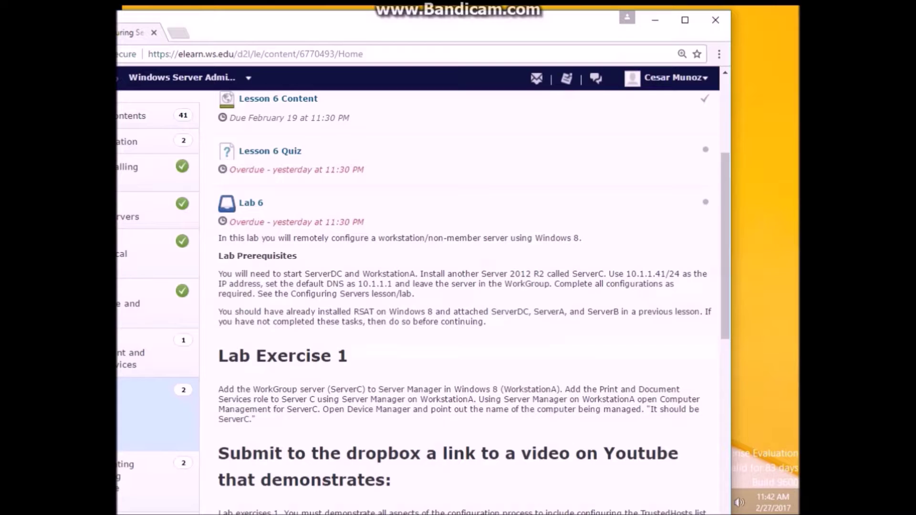
key("alt+Tab")
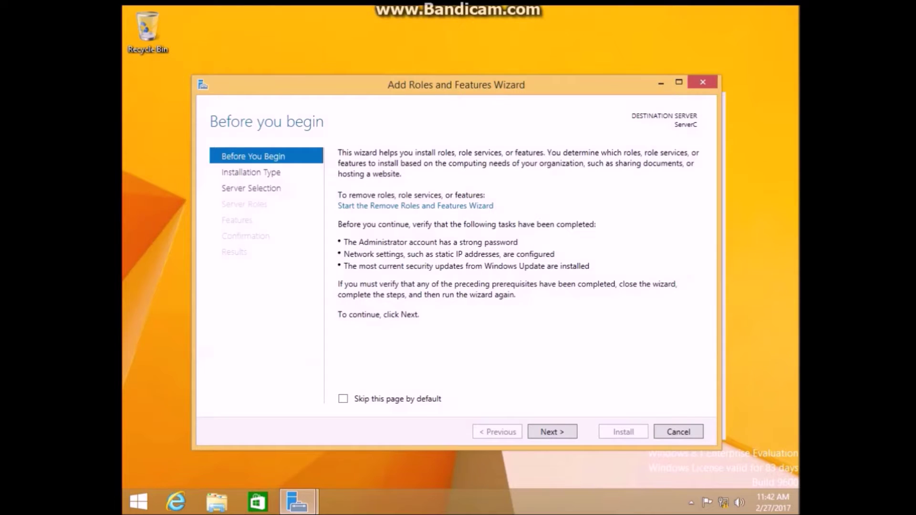
key("Return")
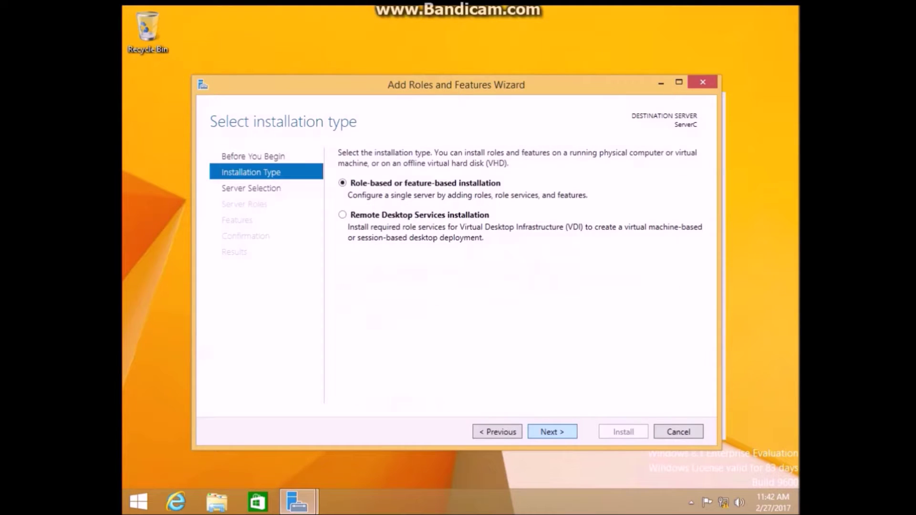
key("Return")
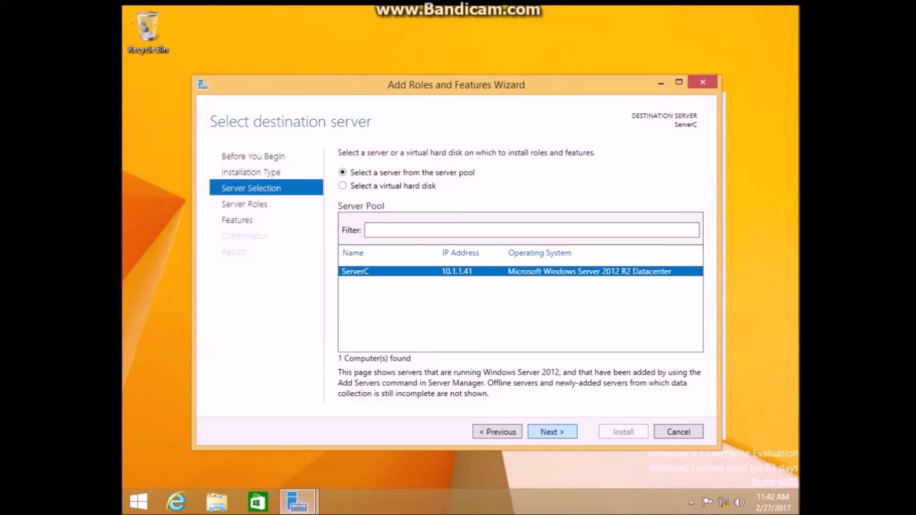
key("Return")
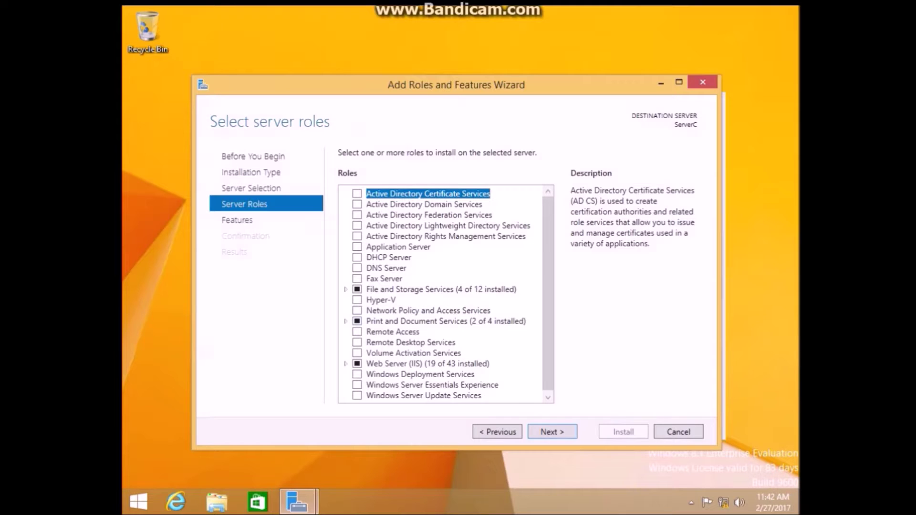
left_click(357, 321)
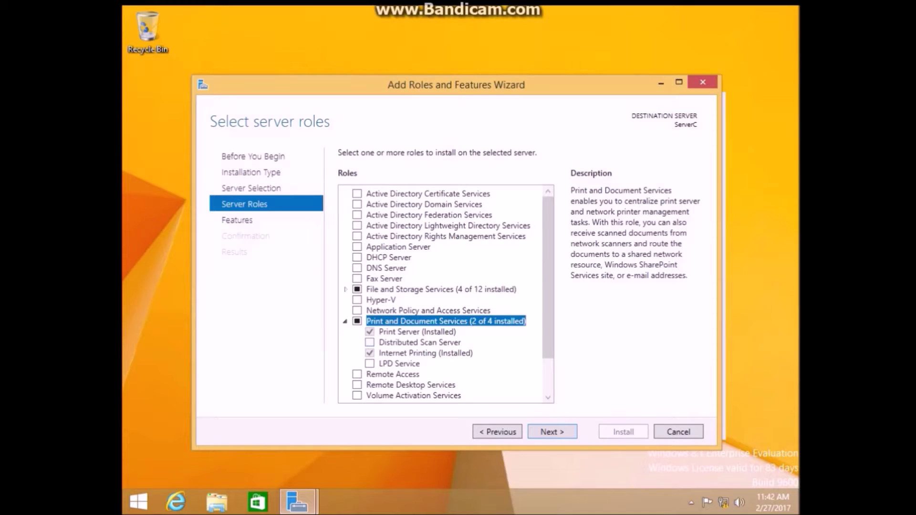
left_click(370, 342)
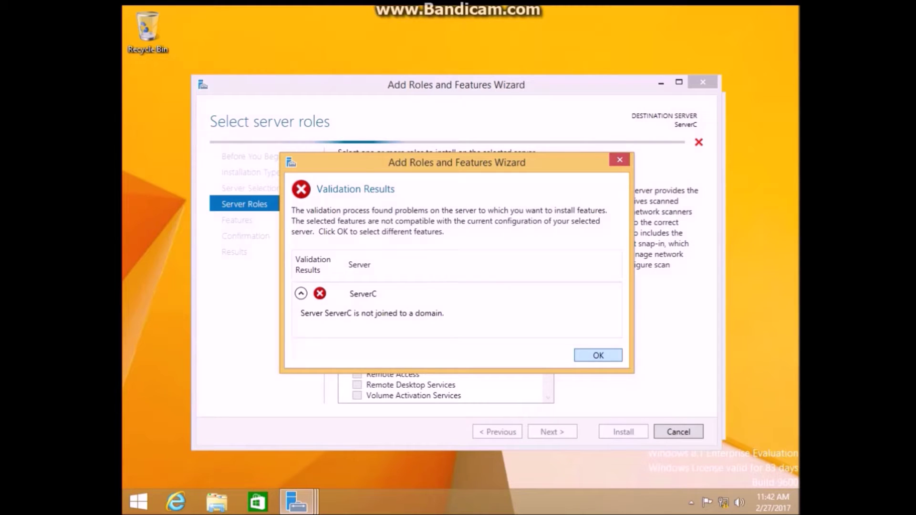
key("Return")
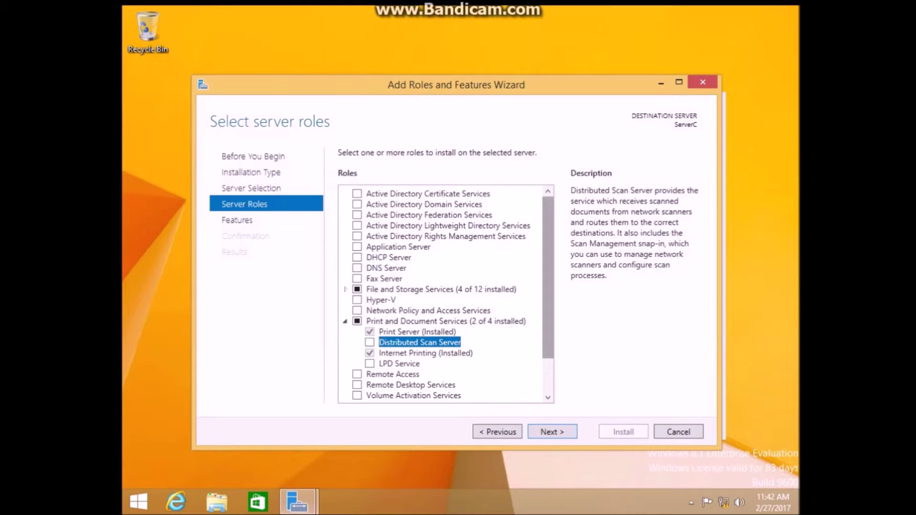
scroll(446, 293, "down", 2)
key("Return")
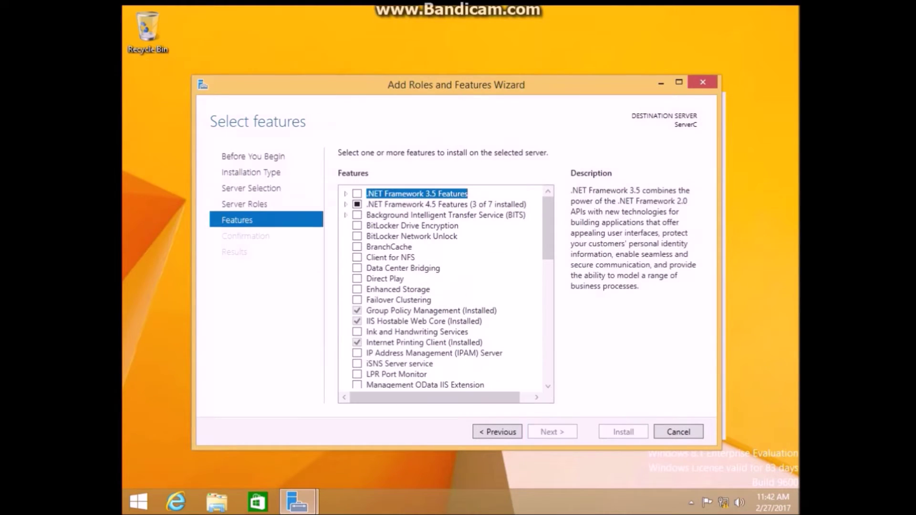
Step: Go back to the server roles, select LPD Service instead, and advance to confirmation
scroll(446, 287, "down", 2)
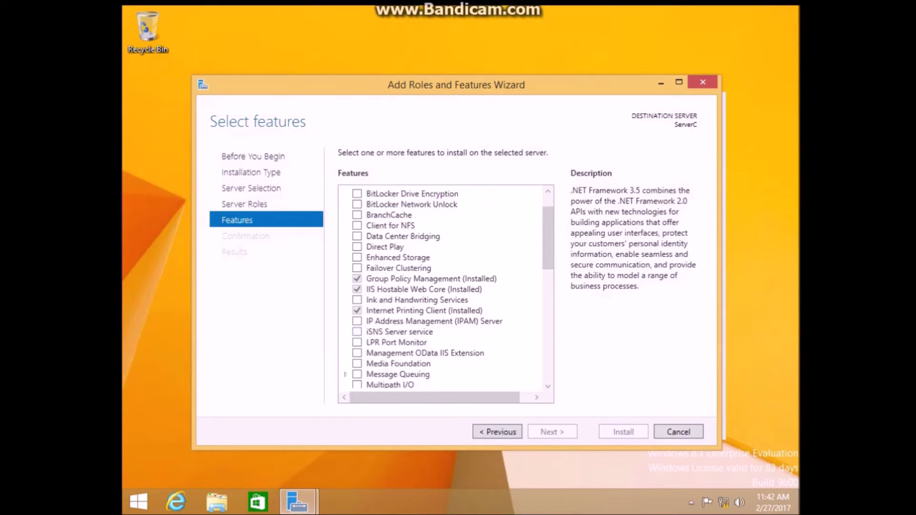
scroll(446, 286, "up", 2)
scroll(447, 286, "down", 2)
scroll(446, 286, "up", 2)
left_click(251, 188)
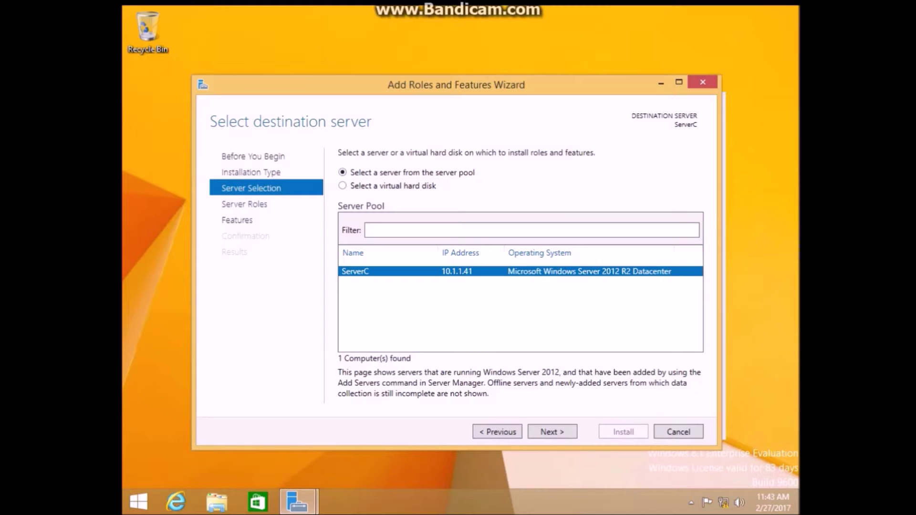
key("Return")
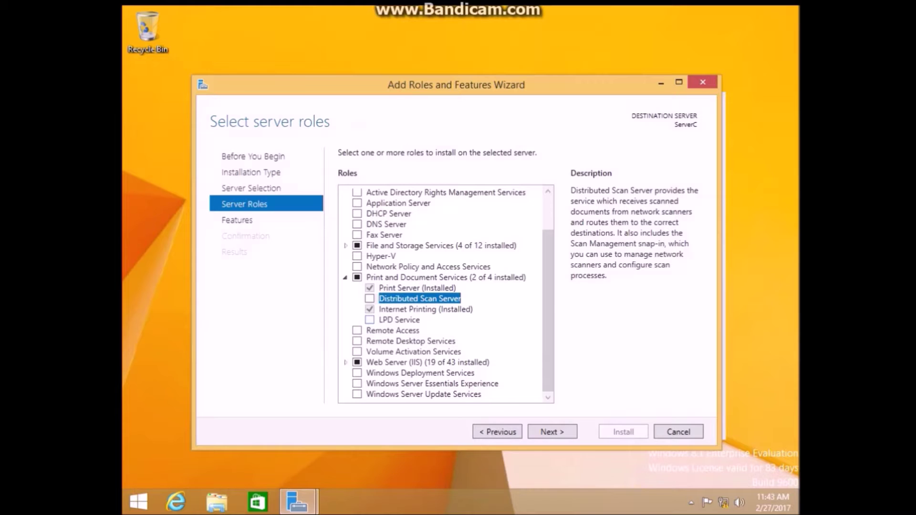
left_click(370, 319)
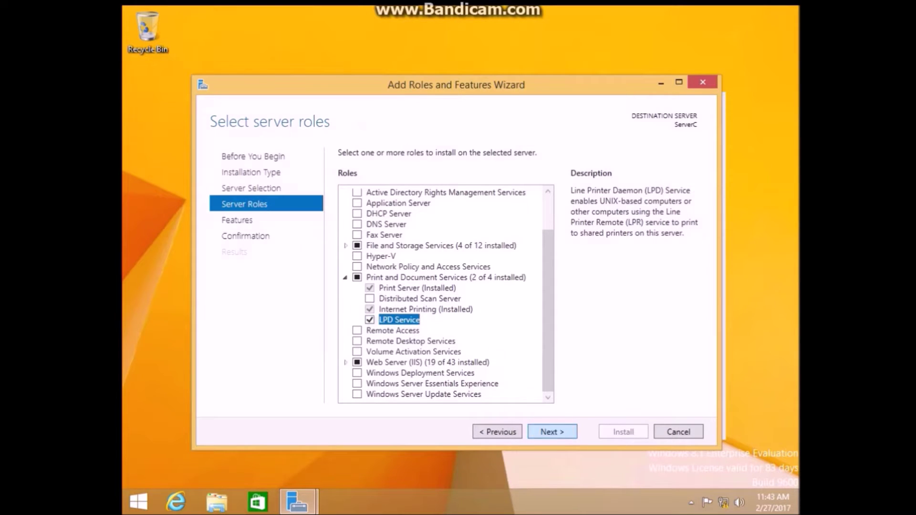
key("Return")
key("Return")
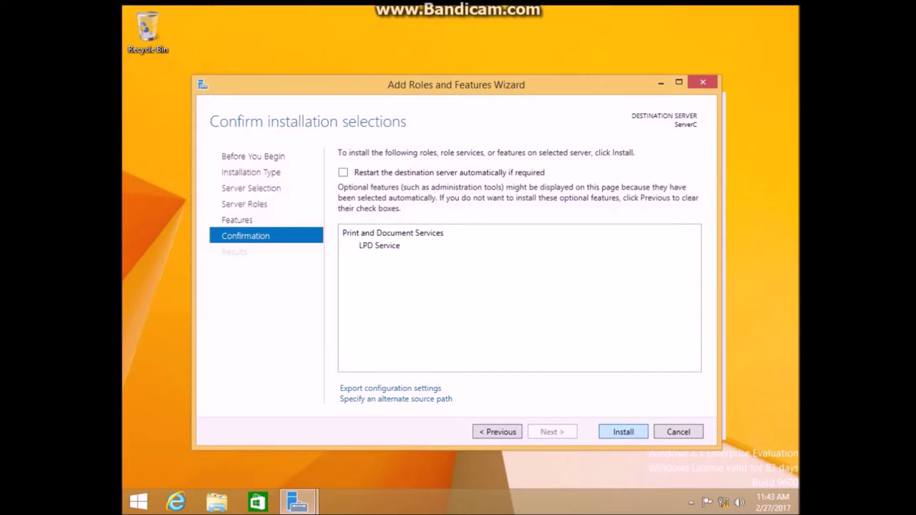
Step: Install LPD Service on ServerC and close the wizard once it succeeds
key("Return")
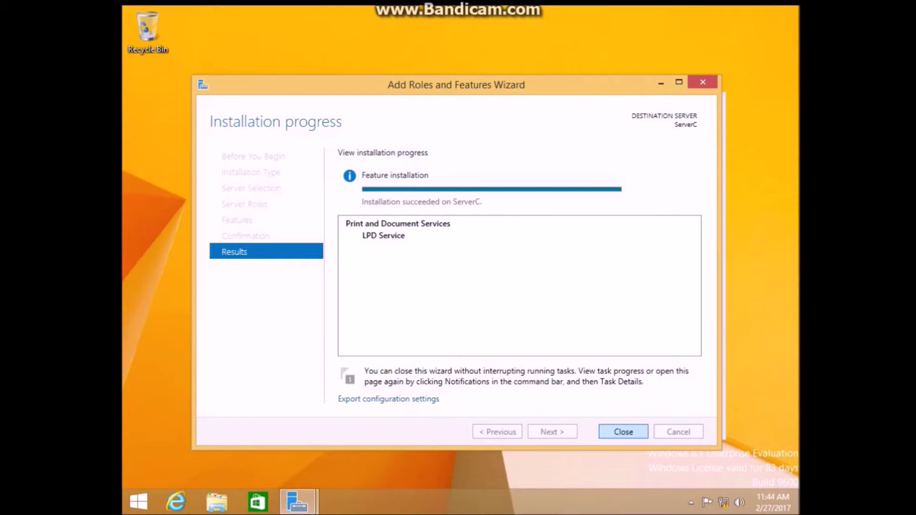
key("Return")
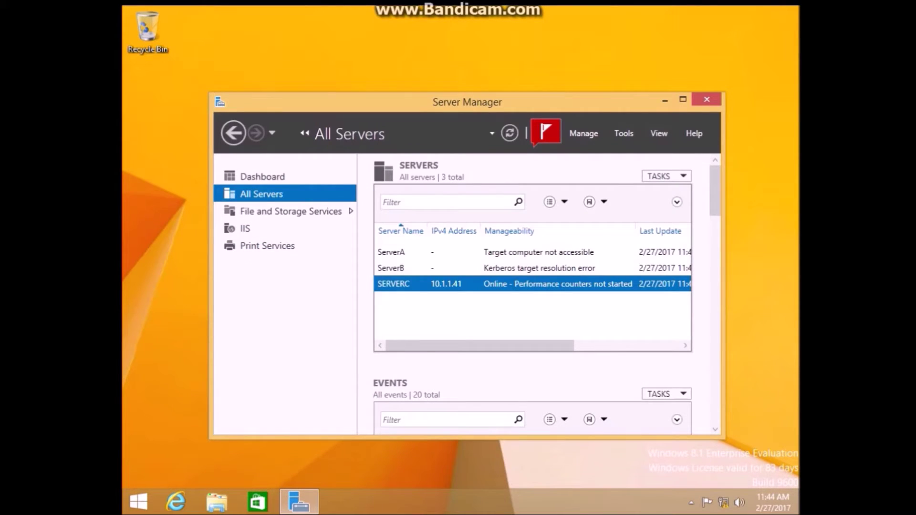
Step: Open Computer Management for SERVERC from its row's context menu
right_click(420, 284)
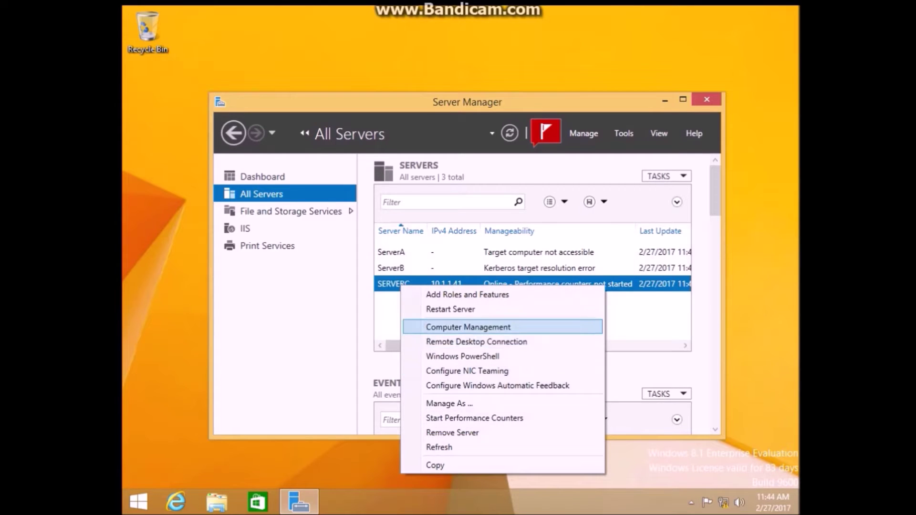
left_click(458, 325)
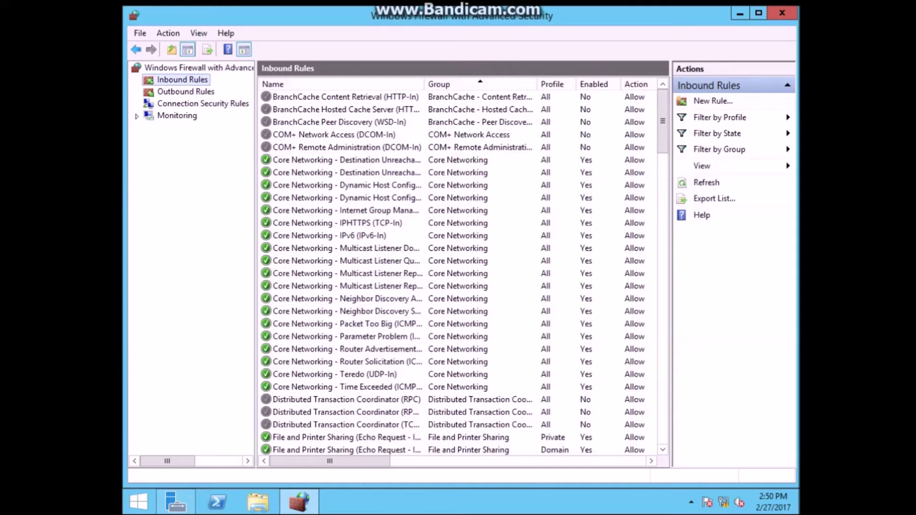
Step: Enable the COM+ Network Access and COM+ Remote Administration inbound rules
right_click(333, 134)
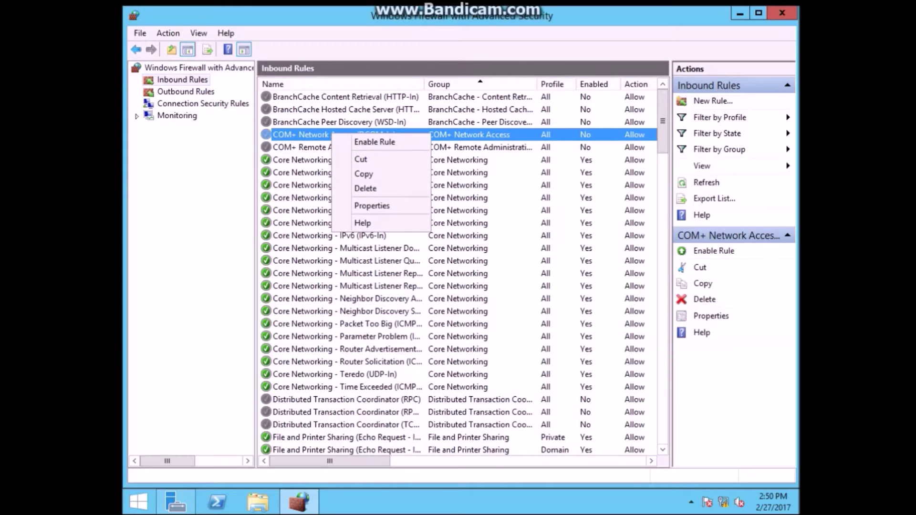
left_click(374, 142)
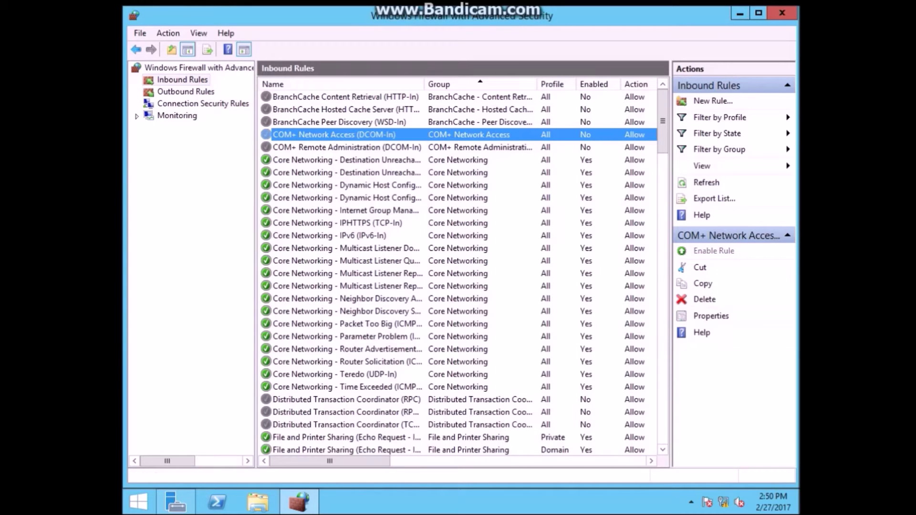
right_click(364, 148)
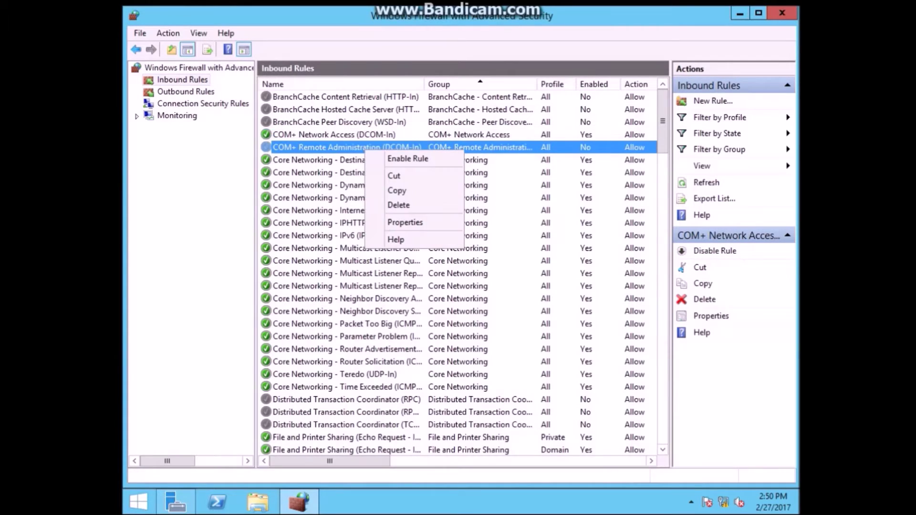
left_click(382, 157)
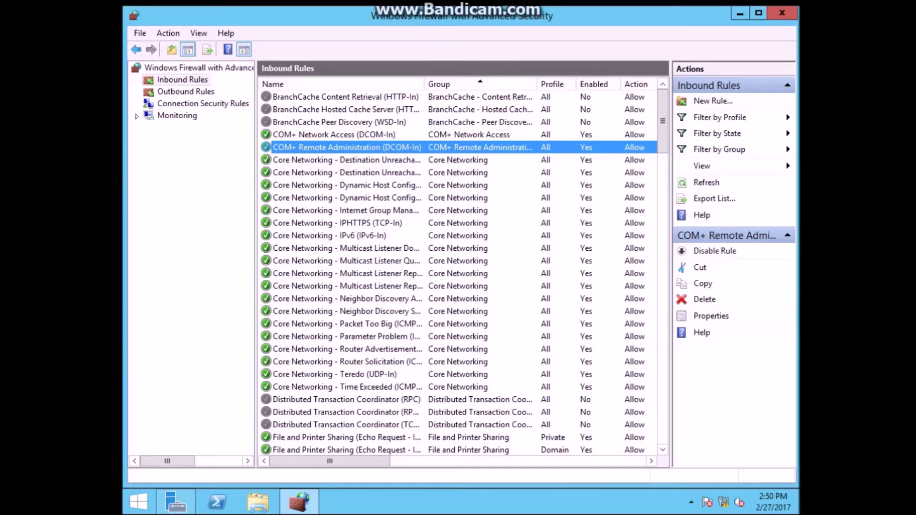
Step: Enable the Remote Event Log Management NP-In, RPC and RPC-EPMAP rules, then close the console
scroll(458, 272, "down", 20)
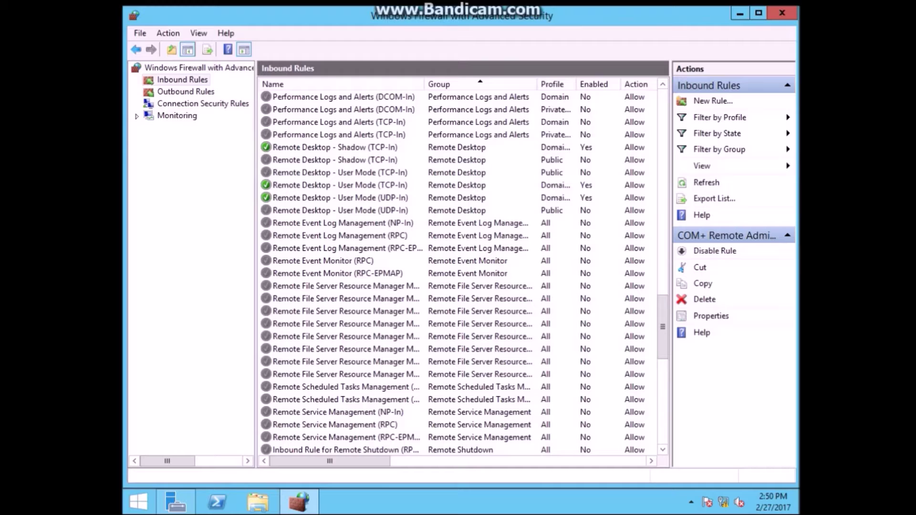
right_click(266, 222)
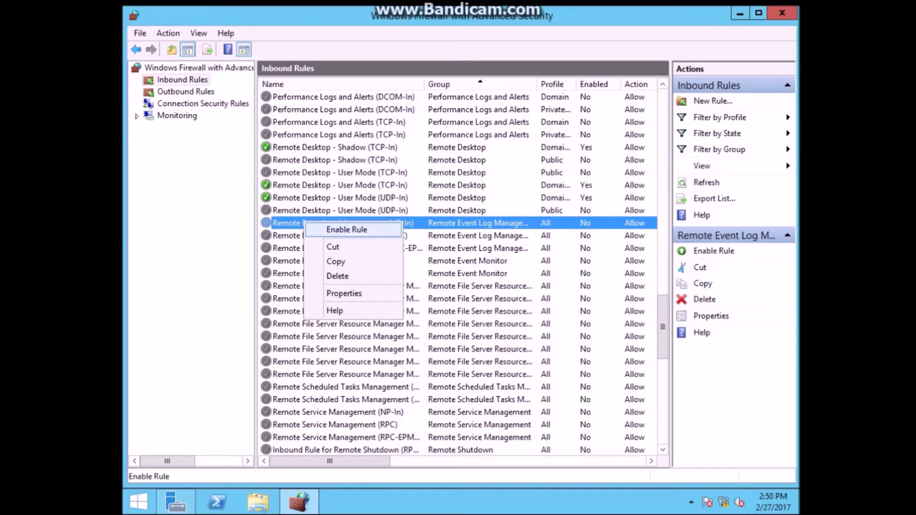
left_click(315, 229)
right_click(315, 235)
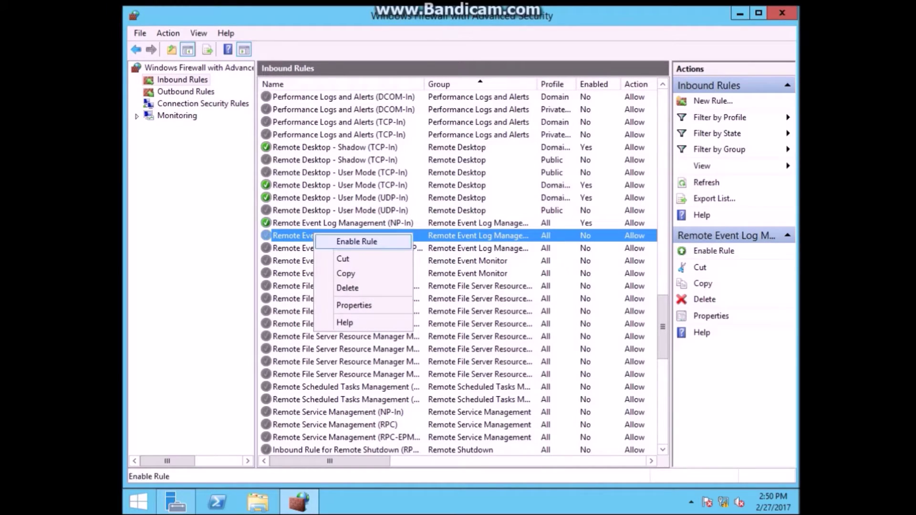
left_click(356, 241)
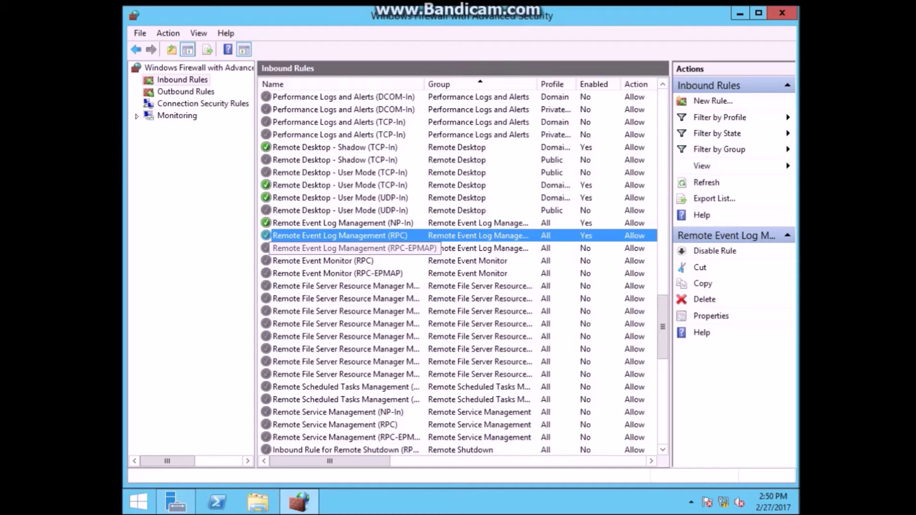
right_click(322, 249)
left_click(365, 260)
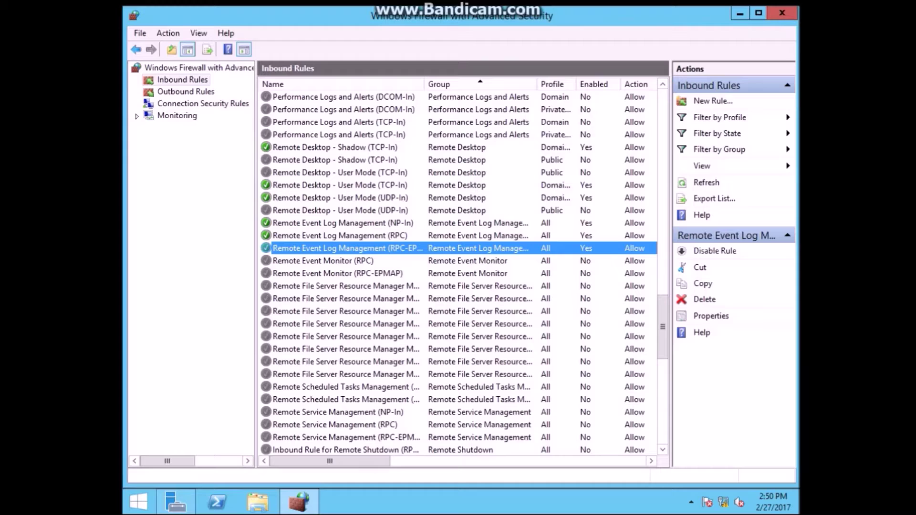
left_click(782, 13)
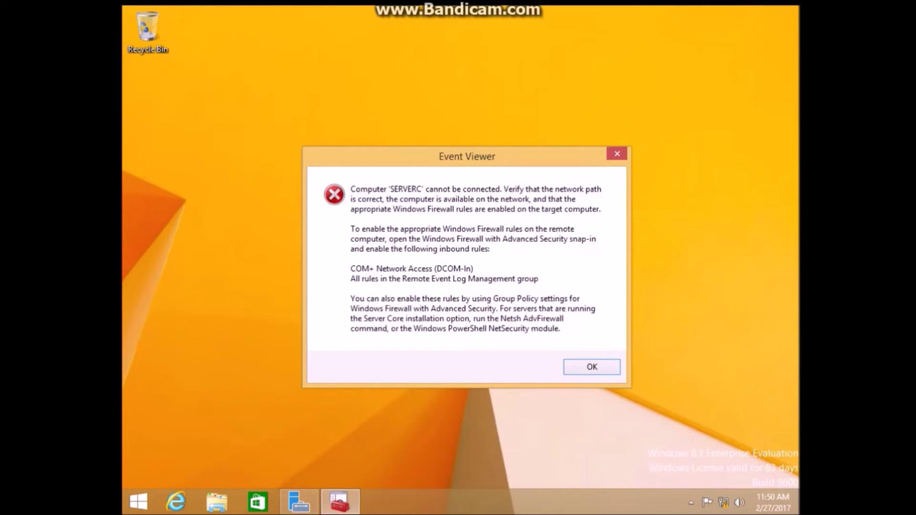
Step: Dismiss the SERVERC connection error and bring up SERVERC's actions in the All Servers list
left_click(617, 154)
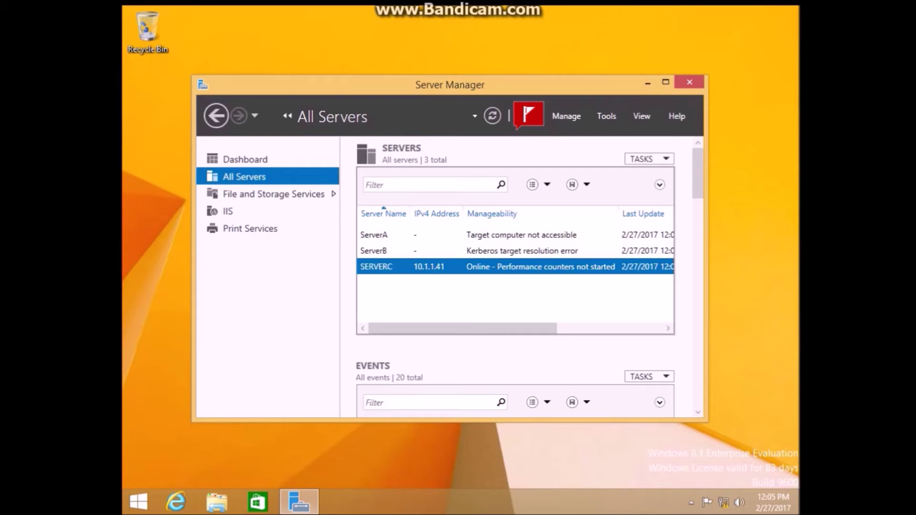
right_click(486, 267)
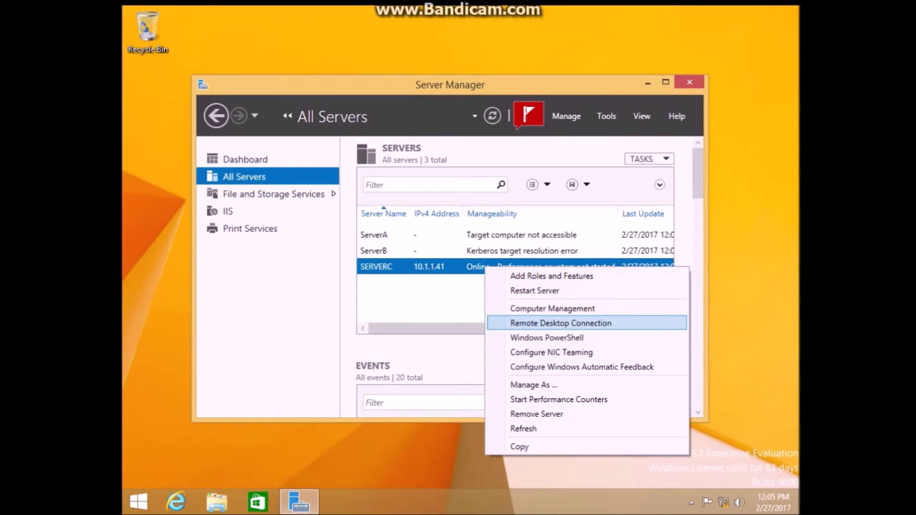
Step: Start a Remote Desktop Connection to SERVERC and sign in with the Administrator password
key("Return")
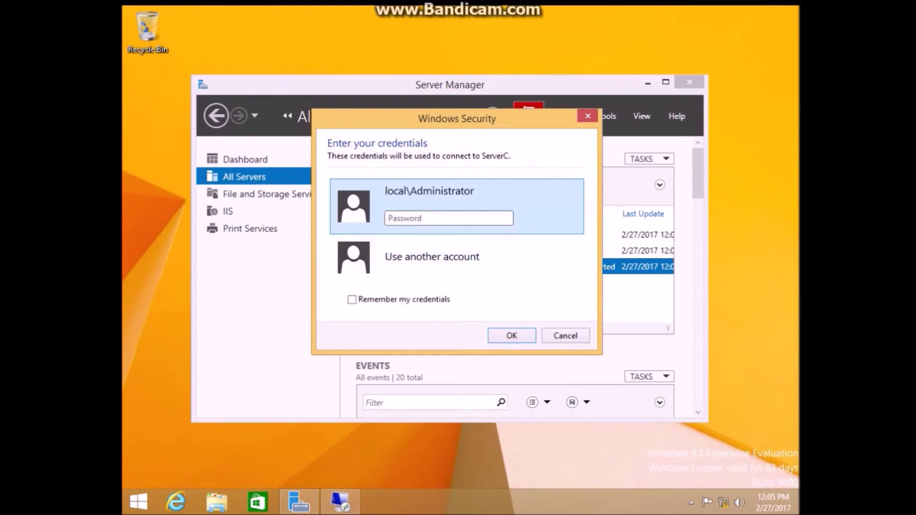
type("********")
key("Return")
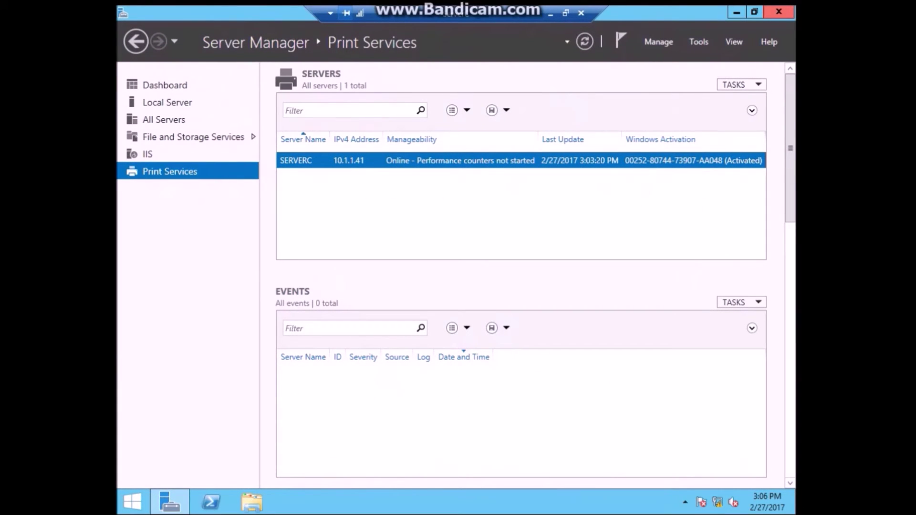
Step: Search the Start screen for 'device manager' and open Device Manager, closing Devices and Printers opened by mistake
key("super")
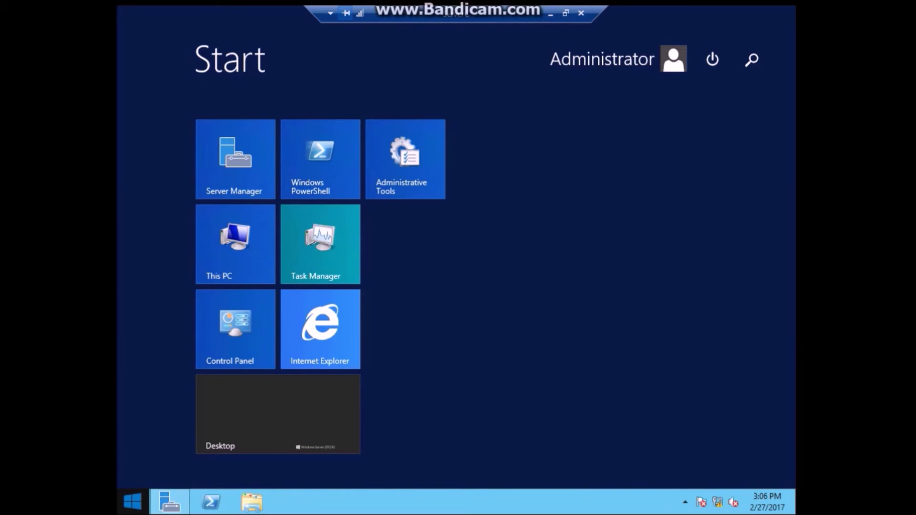
type("device m")
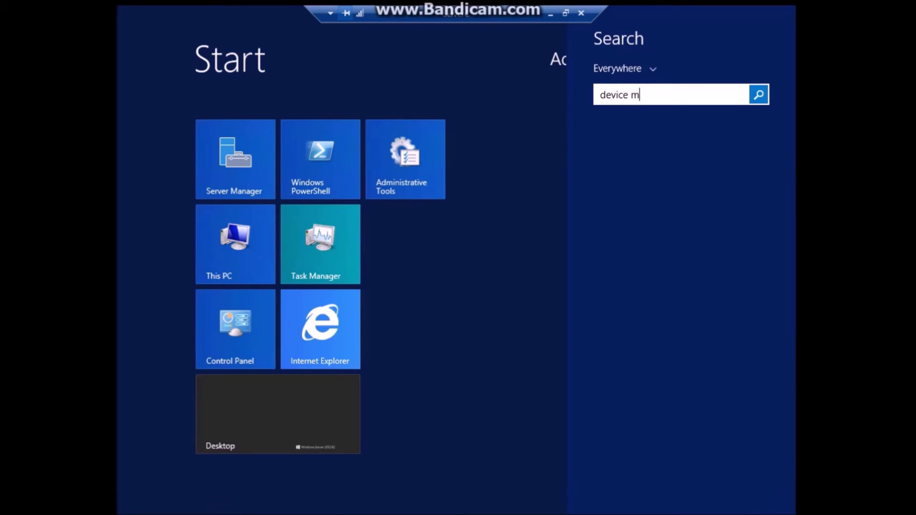
type("an")
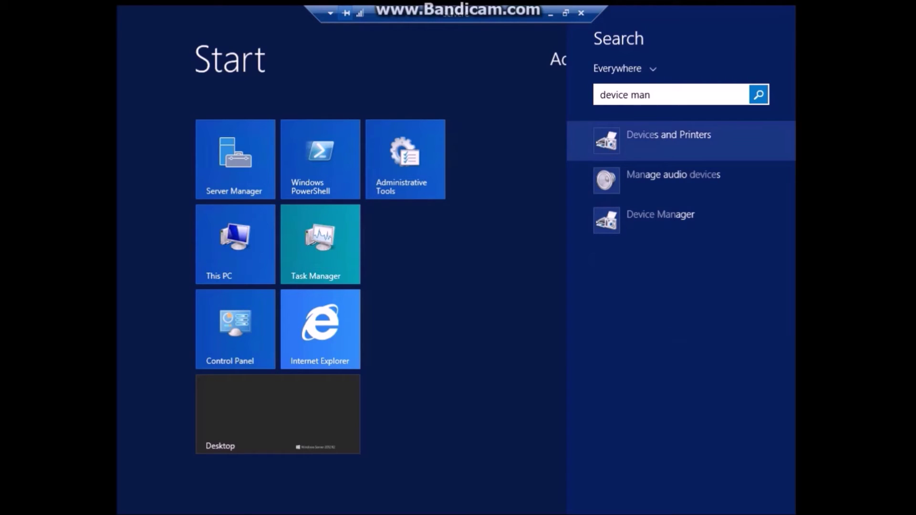
key("Return")
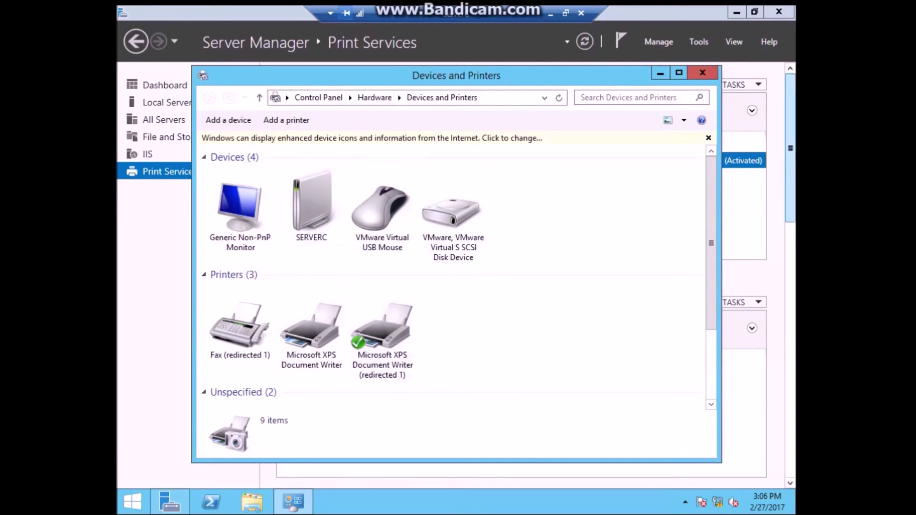
left_click(703, 72)
key("super")
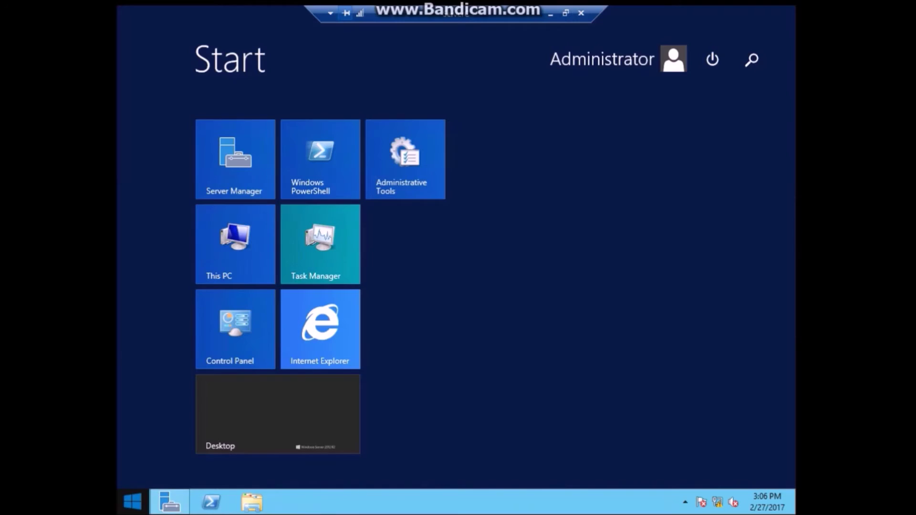
type("devi")
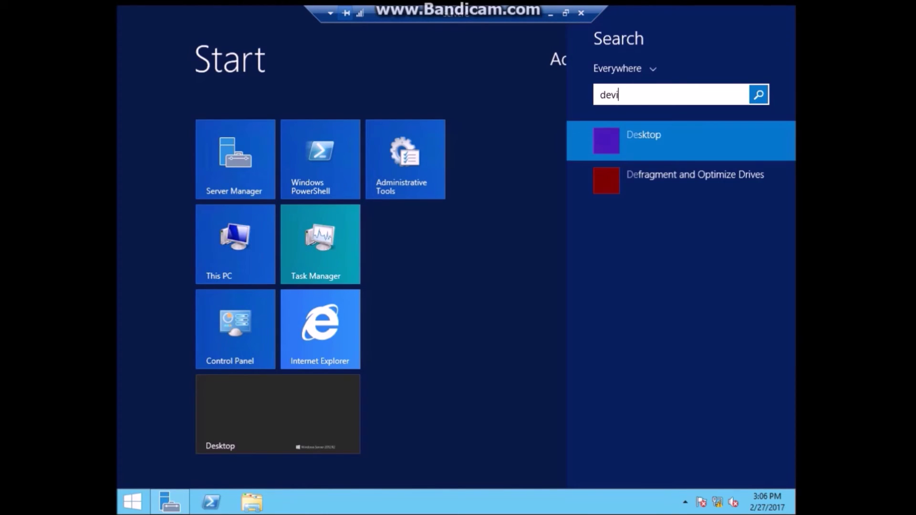
type("ce mana")
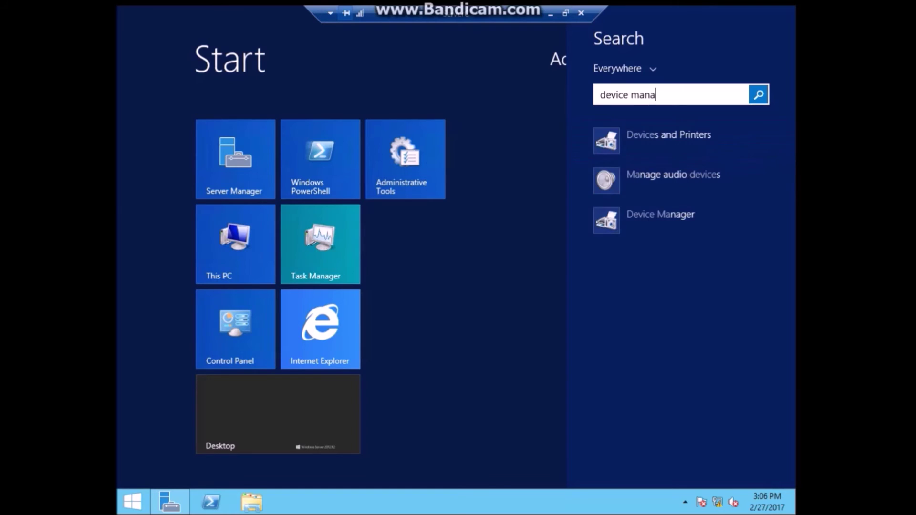
type("ger")
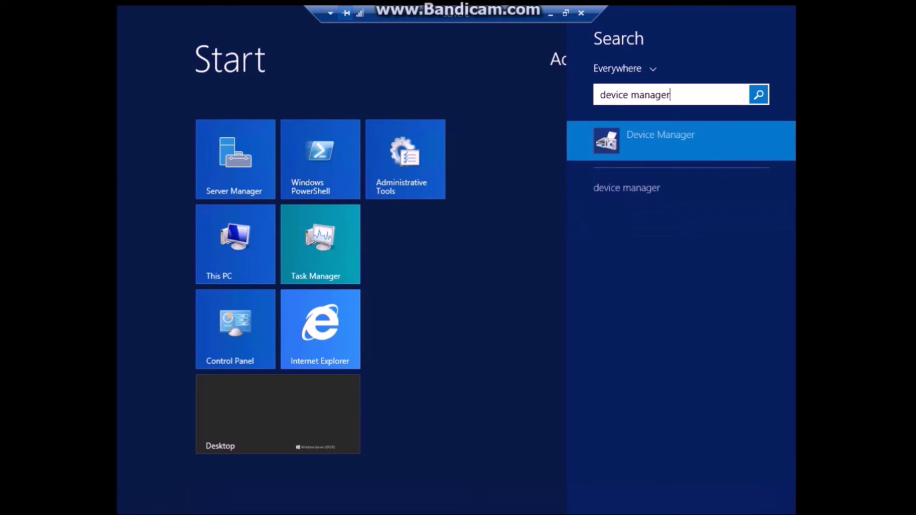
key("Return")
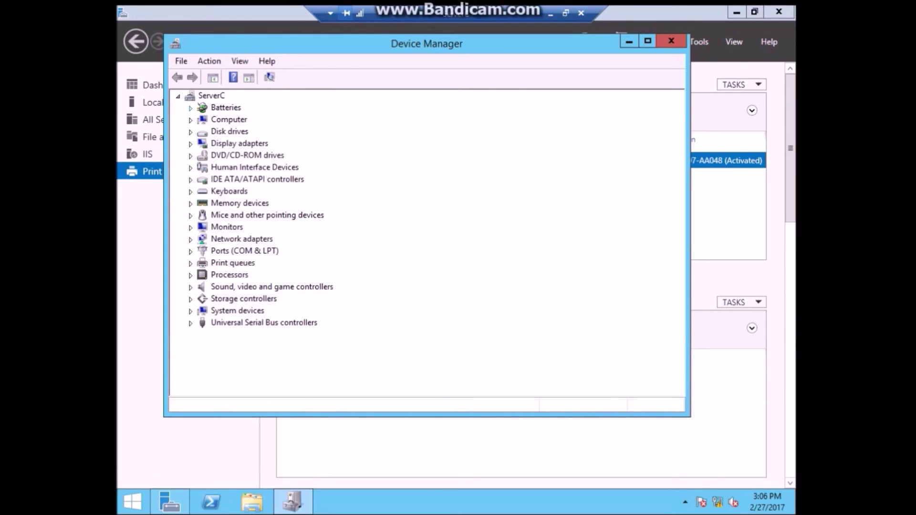
Step: Expand Display adapters and Disk drives, check the virtual SCSI disk's properties, then close Device Manager and the session window
left_click(247, 156)
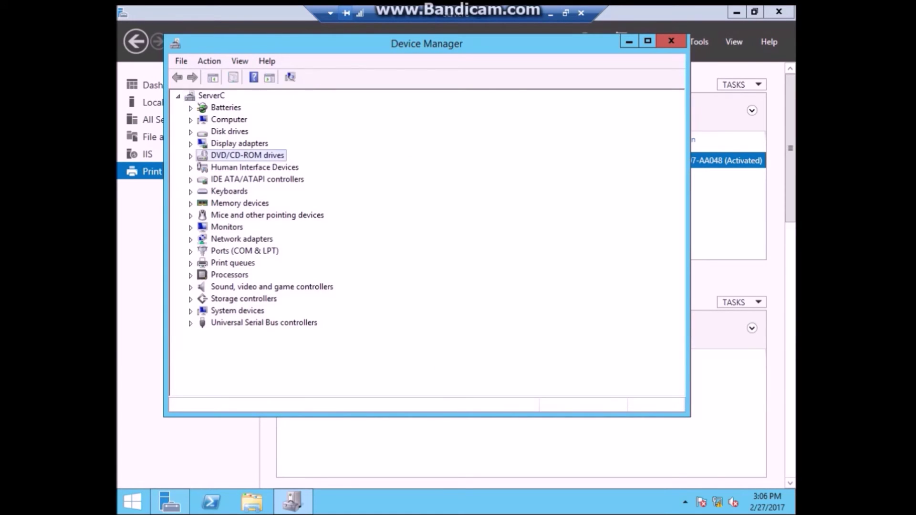
double_click(240, 144)
double_click(230, 131)
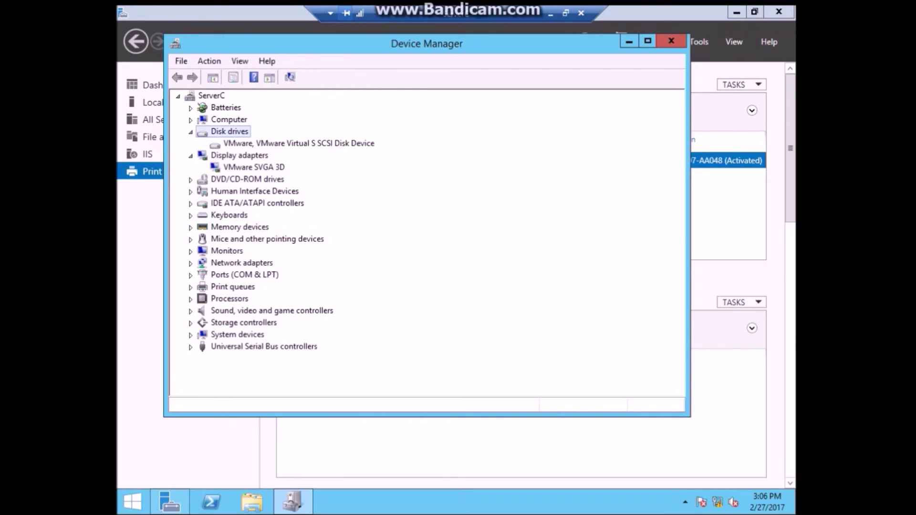
double_click(299, 143)
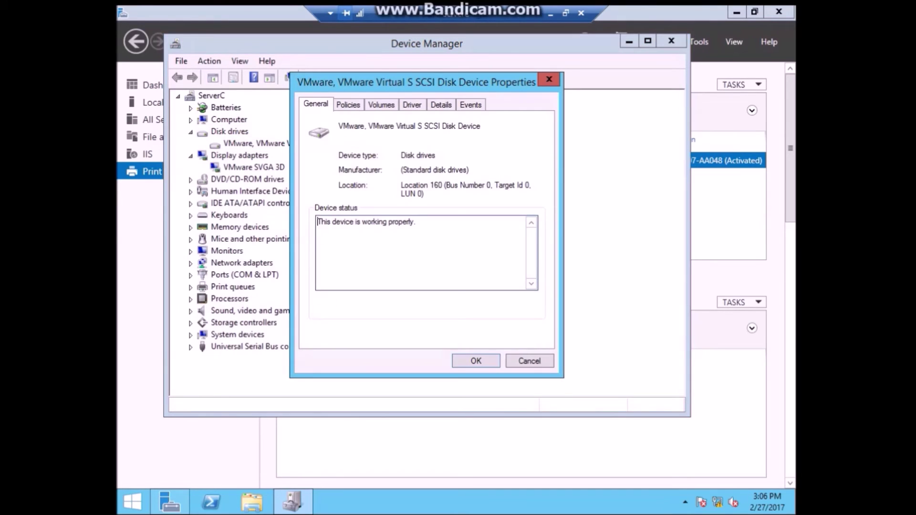
key("Escape")
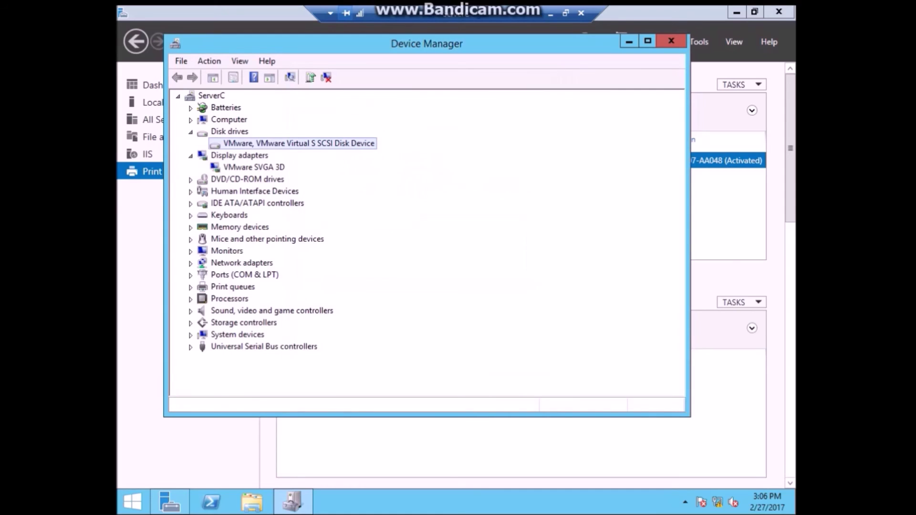
left_click(672, 41)
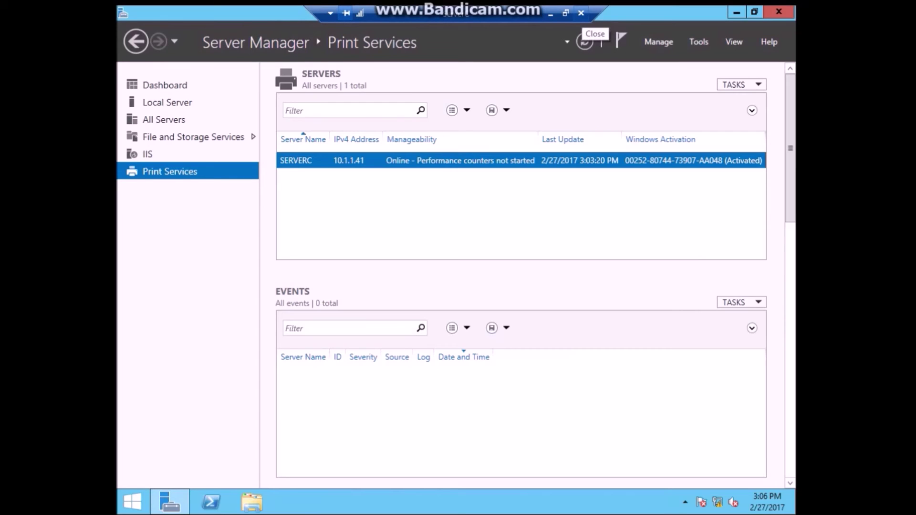
left_click(581, 14)
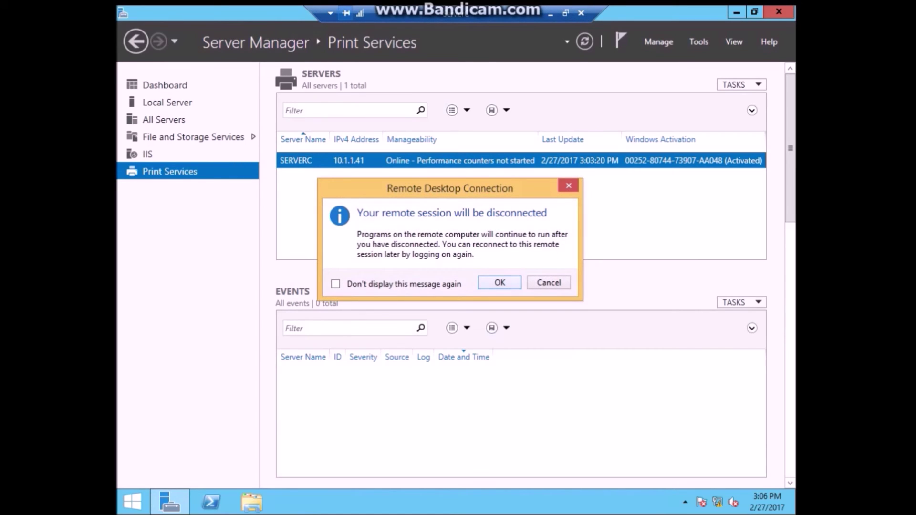
Step: Confirm the ServerC disconnect, close the old Computer Management window, and launch Computer Management for SERVERC
key("Return")
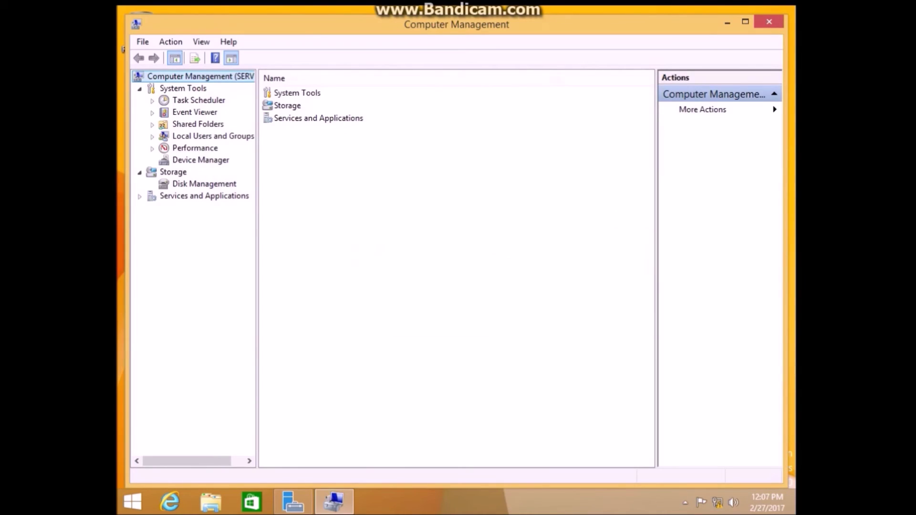
left_click(769, 22)
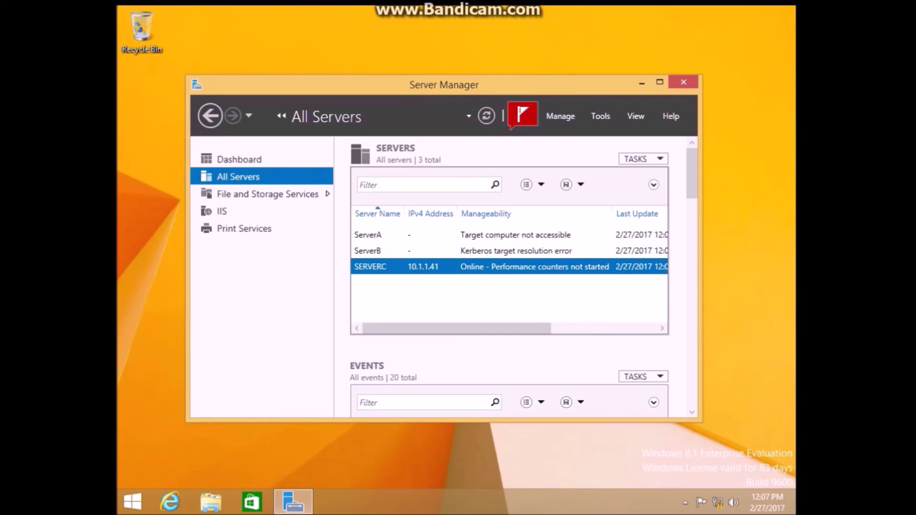
right_click(406, 268)
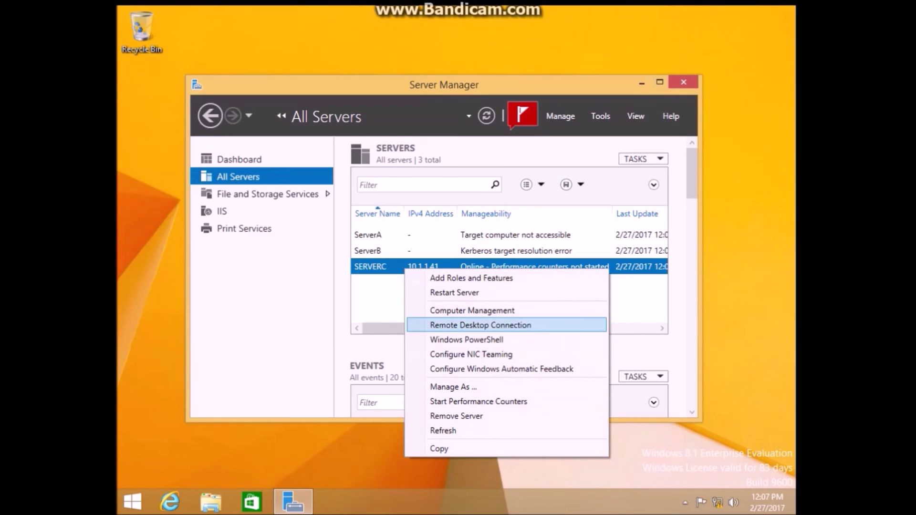
key("Up")
key("Return")
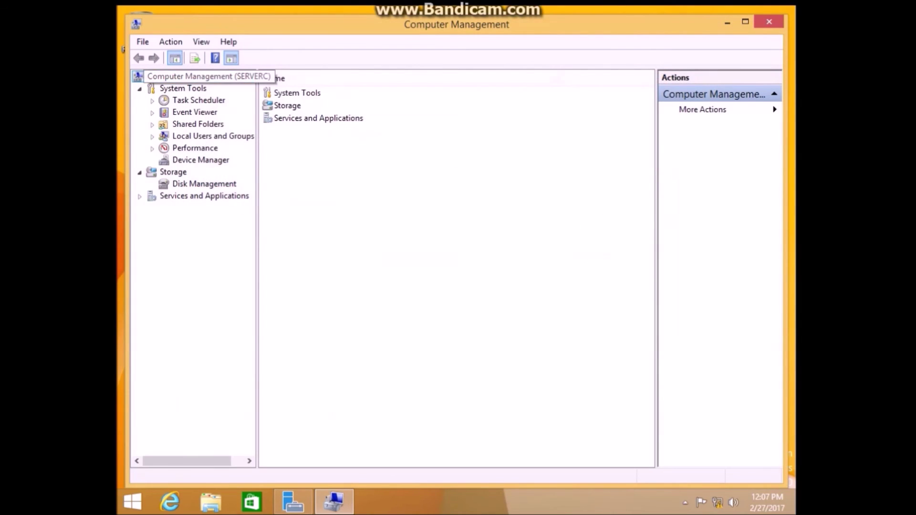